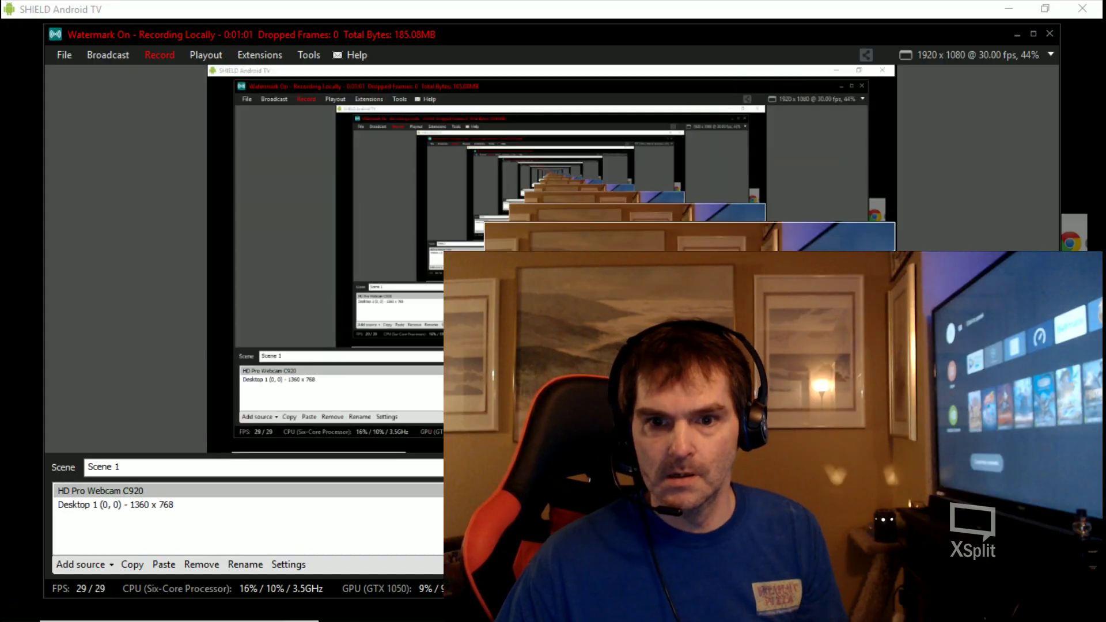
{"action": "left_click", "coordinate": [1016, 34]}
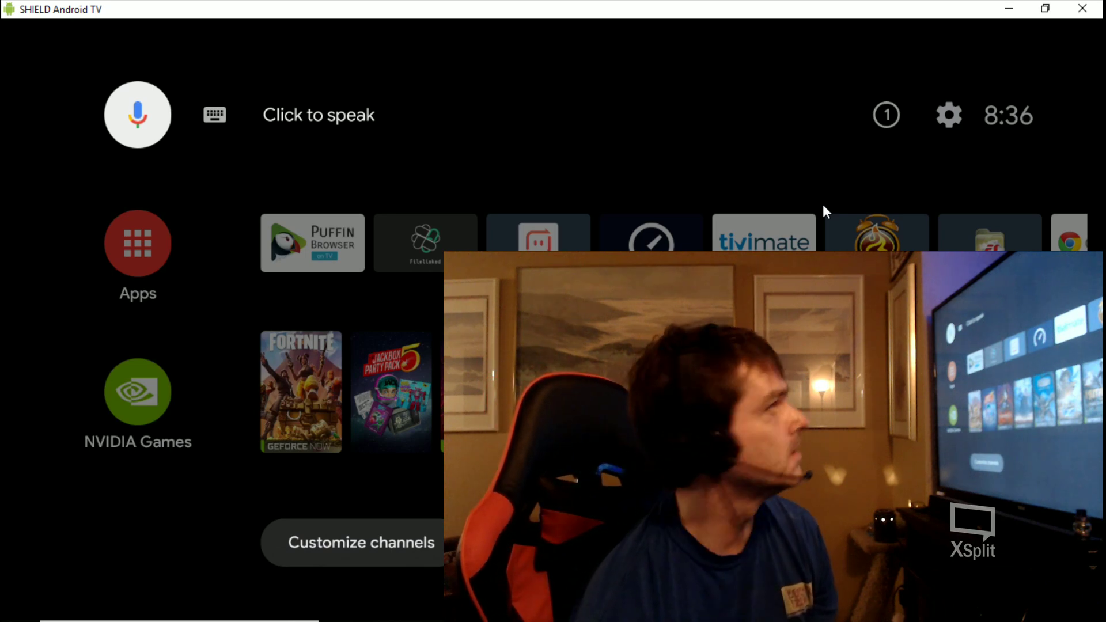
- Open the SHIELD settings and go to the Device > Storage & reset page
{"action": "key", "text": "Right"}
{"action": "key", "text": "Right"}
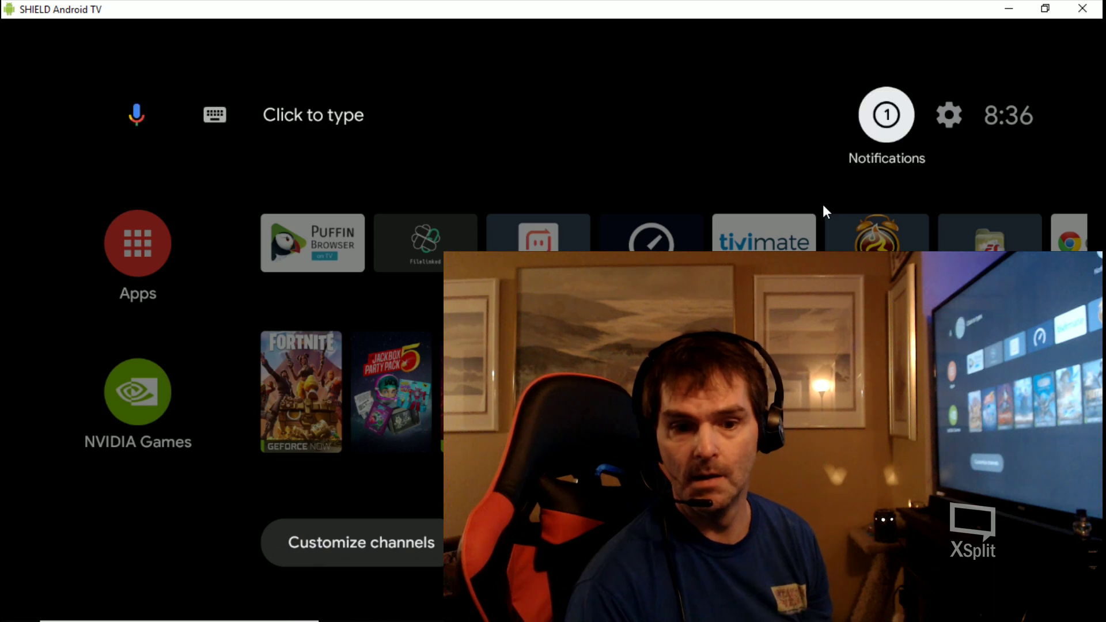
{"action": "key", "text": "Right"}
{"action": "key", "text": "Return"}
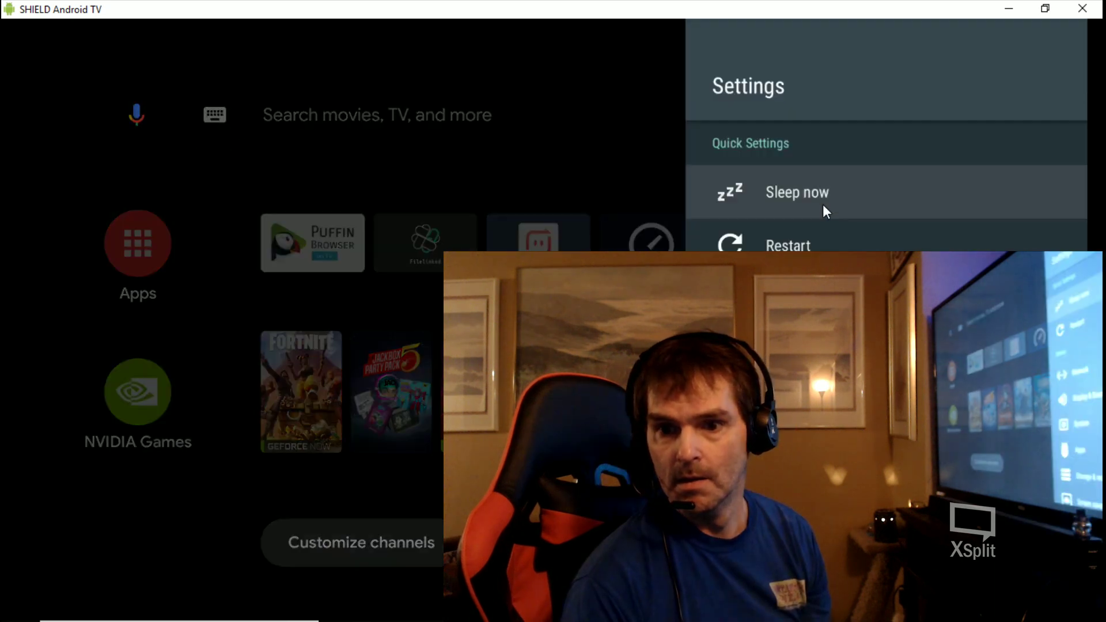
{"action": "key", "text": "Down"}
{"action": "key", "text": "Down"}
{"action": "key", "text": "Down"}
{"action": "key", "text": "Down"}
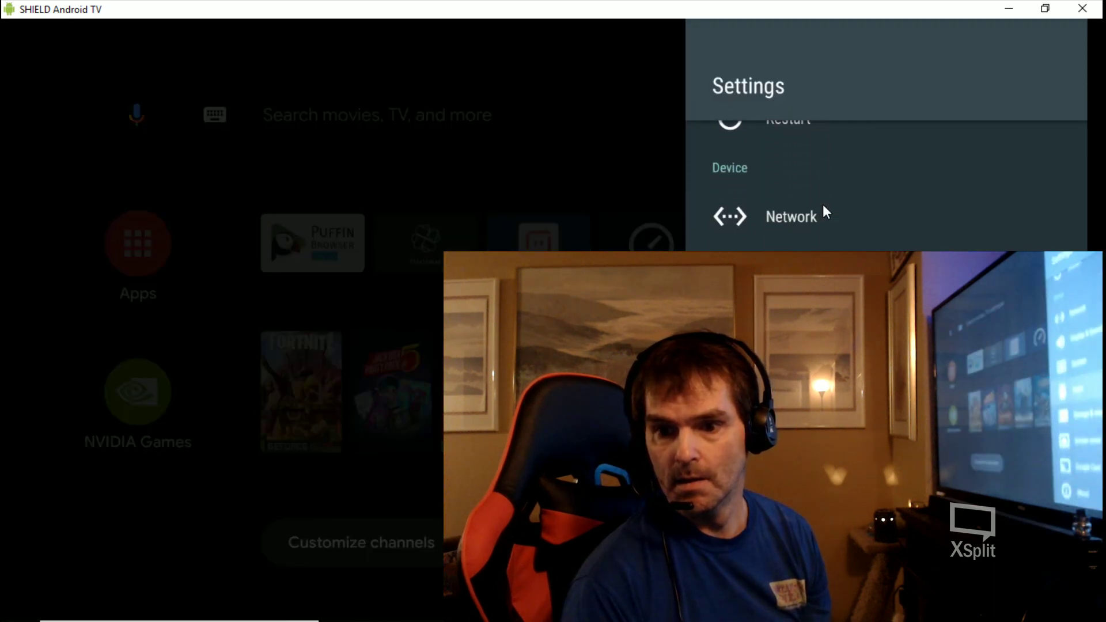
{"action": "key", "text": "Return"}
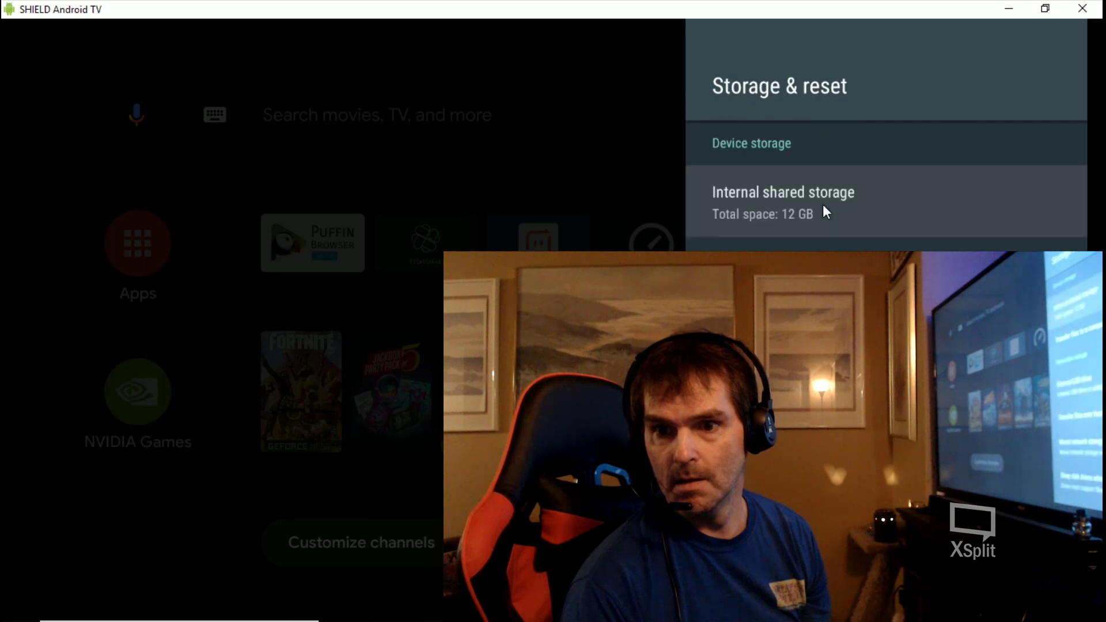
- Browse the storage entries below Internal shared storage, back out, then reopen Storage & reset
{"action": "key", "text": "Down"}
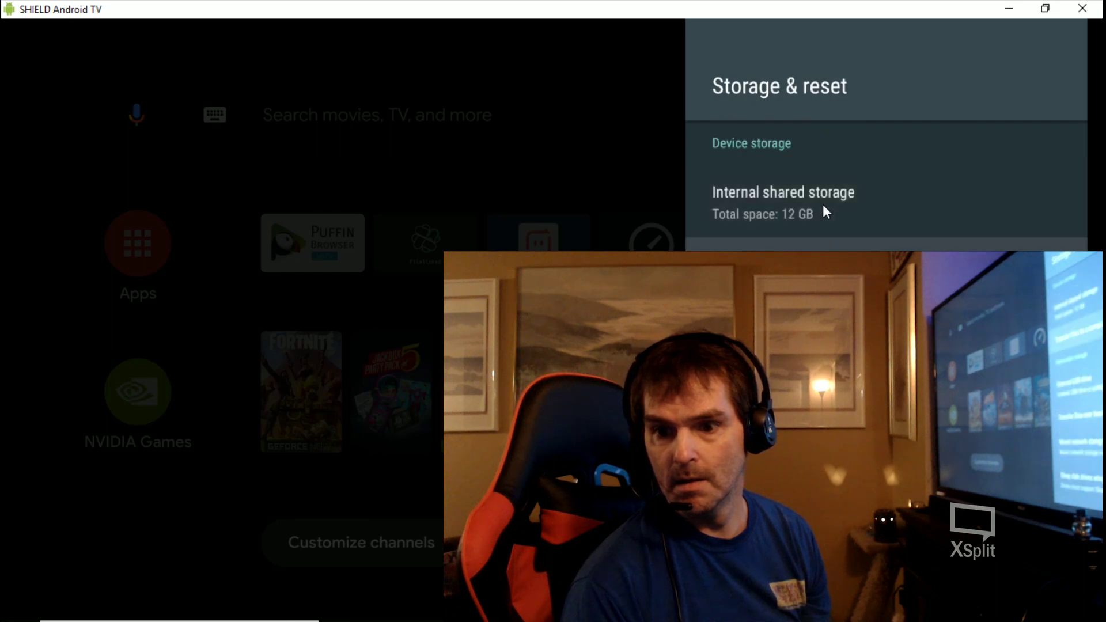
{"action": "key", "text": "Up"}
{"action": "key", "text": "Down"}
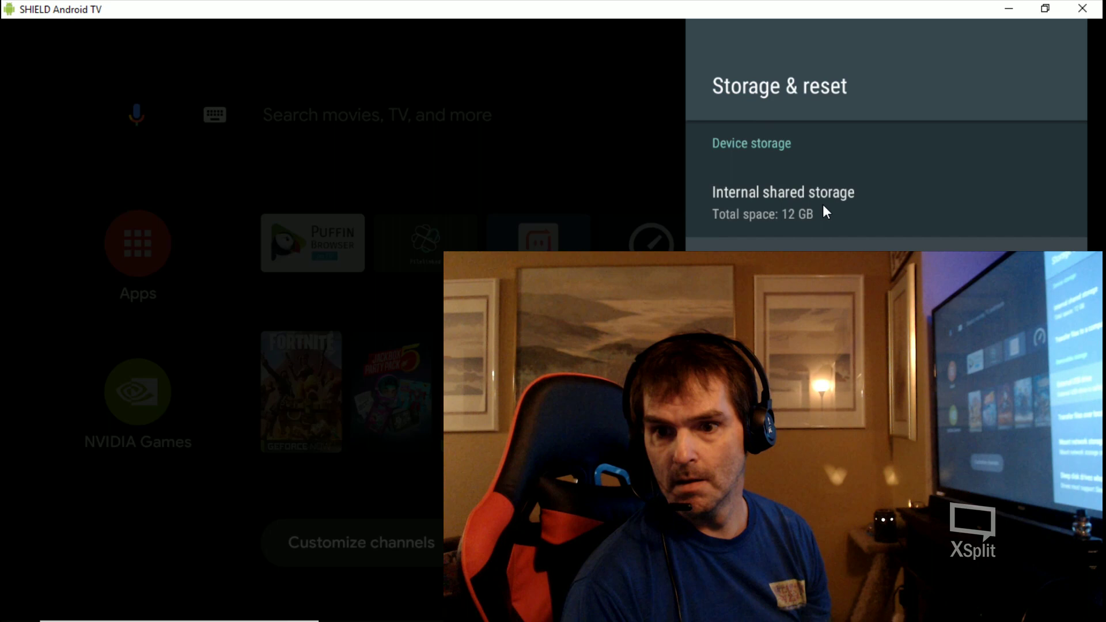
{"action": "key", "text": "Down"}
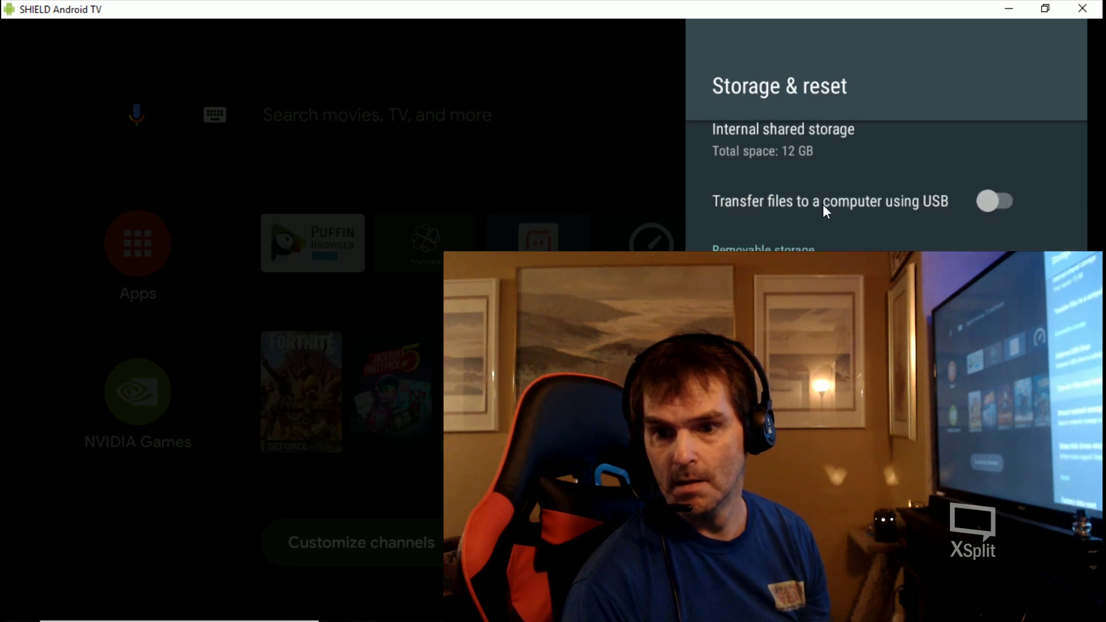
{"action": "key", "text": "Up"}
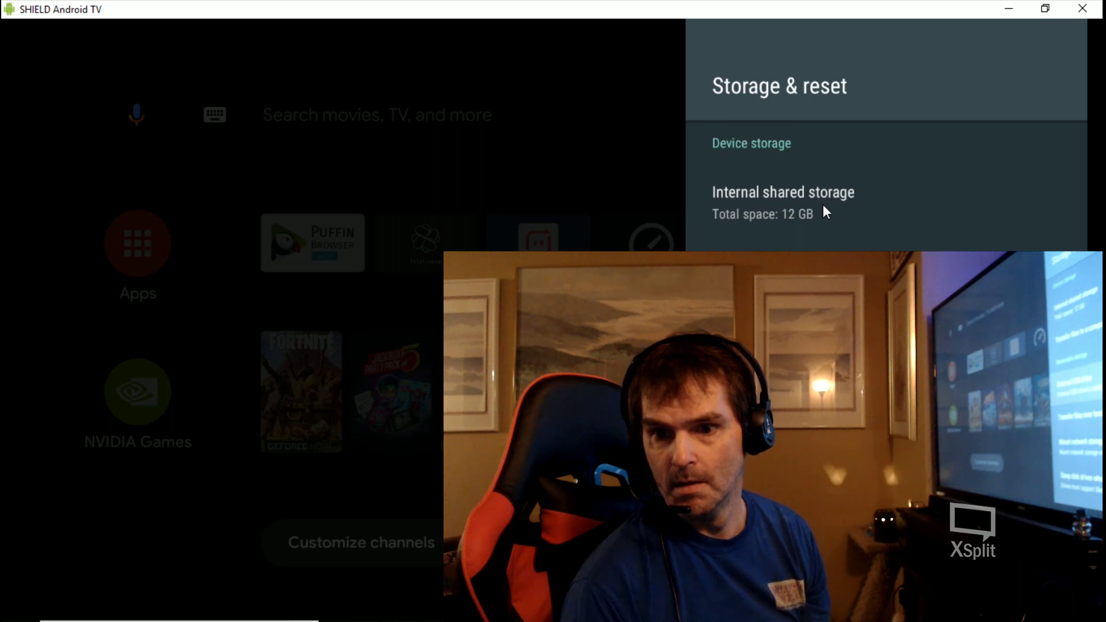
{"action": "key", "text": "Escape"}
{"action": "key", "text": "Return"}
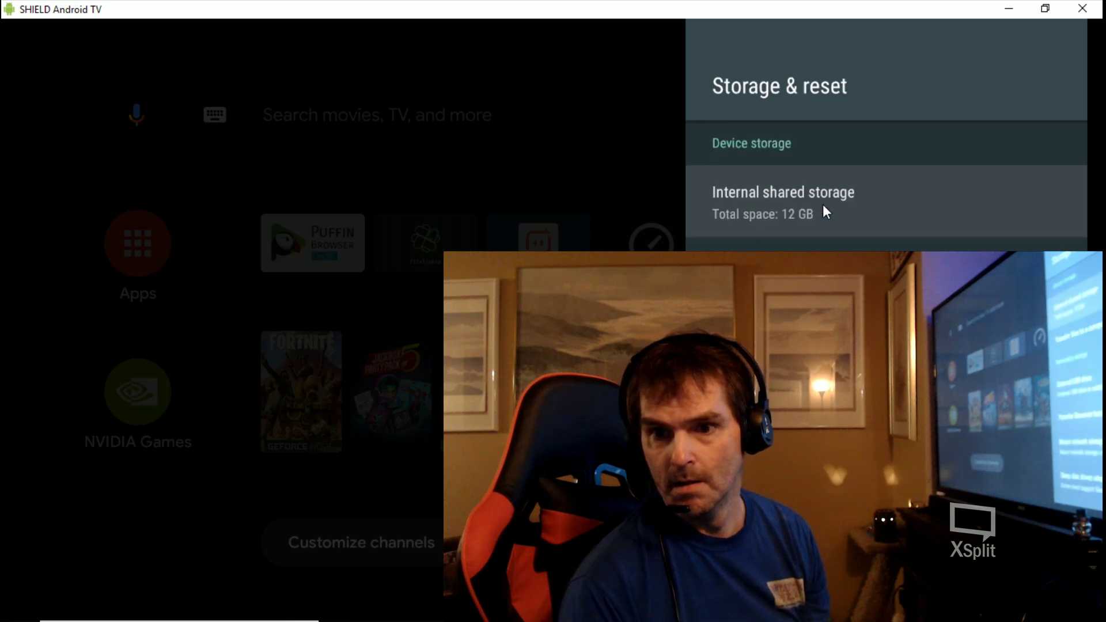
{"action": "key", "text": "Down"}
{"action": "key", "text": "Down"}
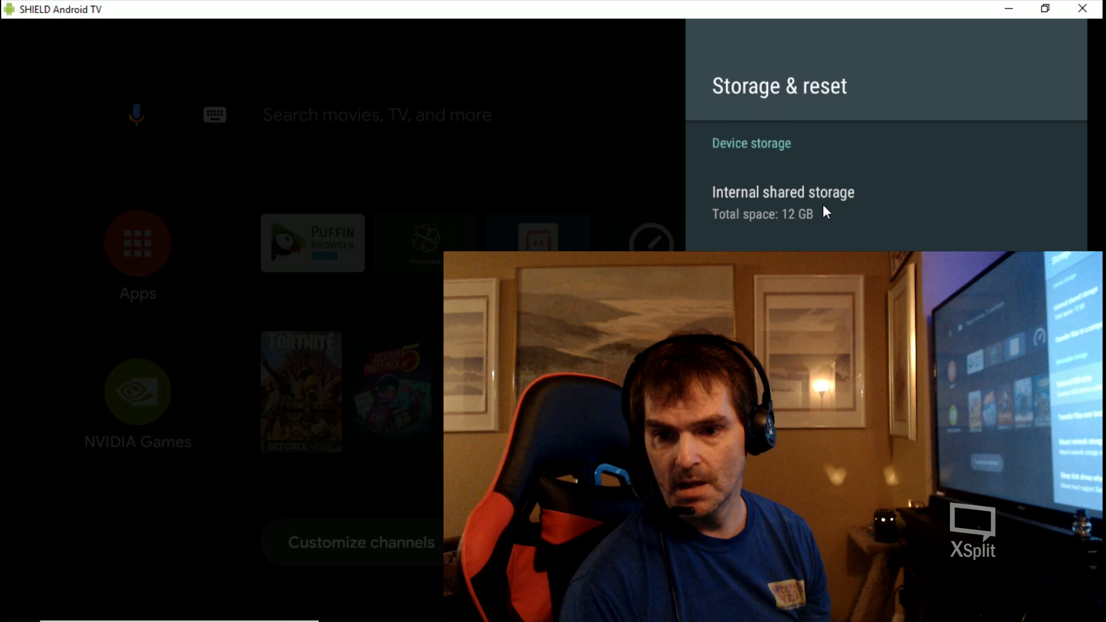
- Back out of Storage & reset to the main SHIELD settings list
{"action": "key", "text": "Escape"}
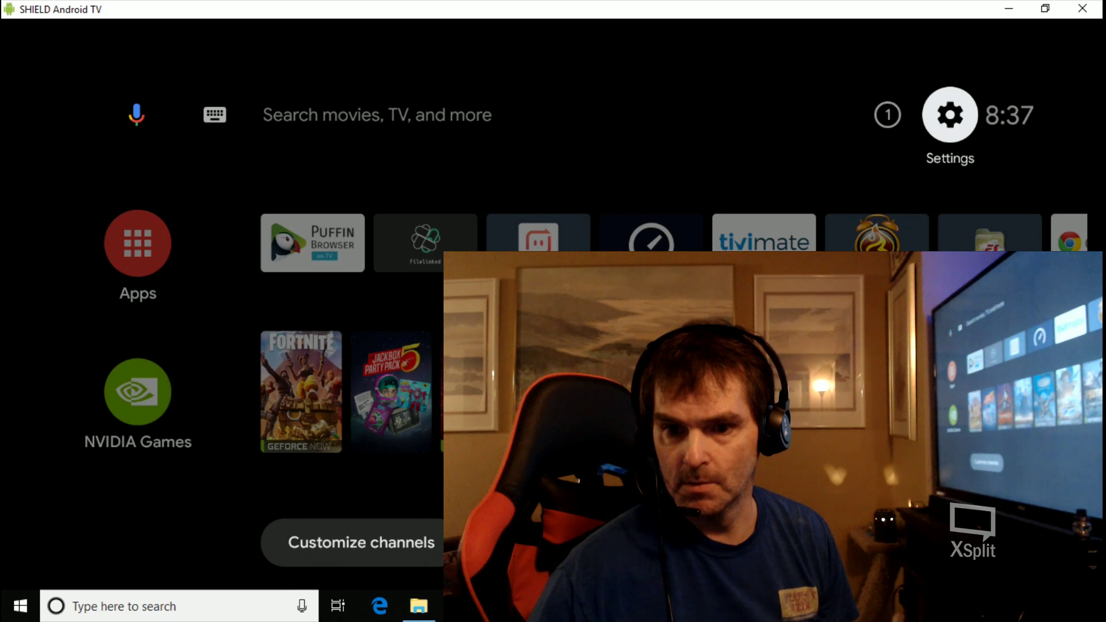
- Minimize the SHIELD, scrcpy console and scrcpy-win64 folder windows and bring XSplit back
{"action": "left_click", "coordinate": [1021, 9]}
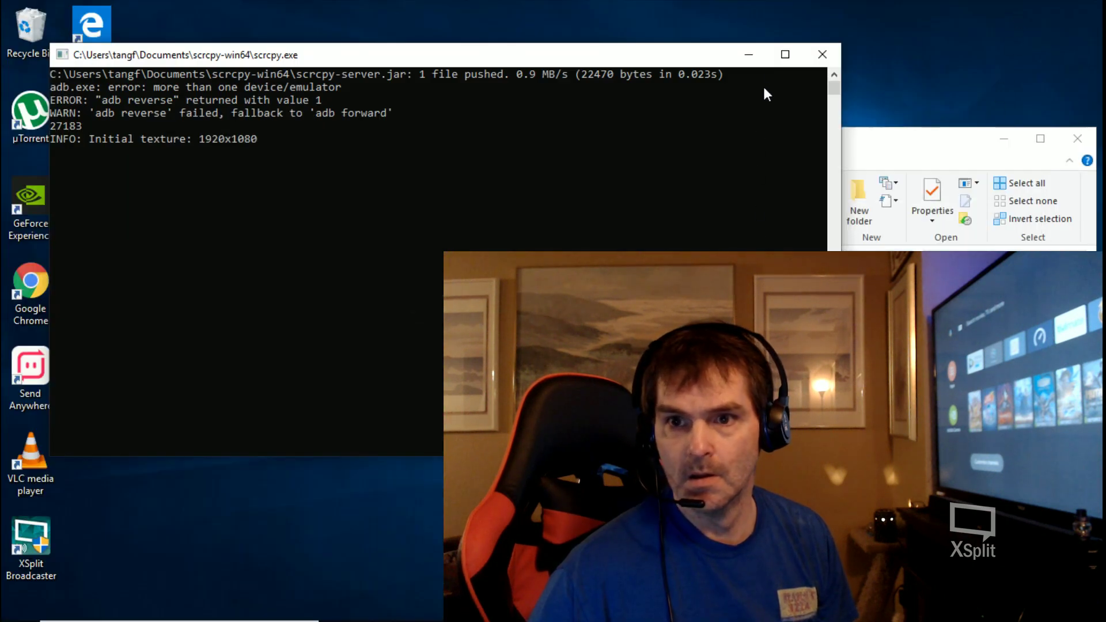
{"action": "left_click", "coordinate": [749, 55]}
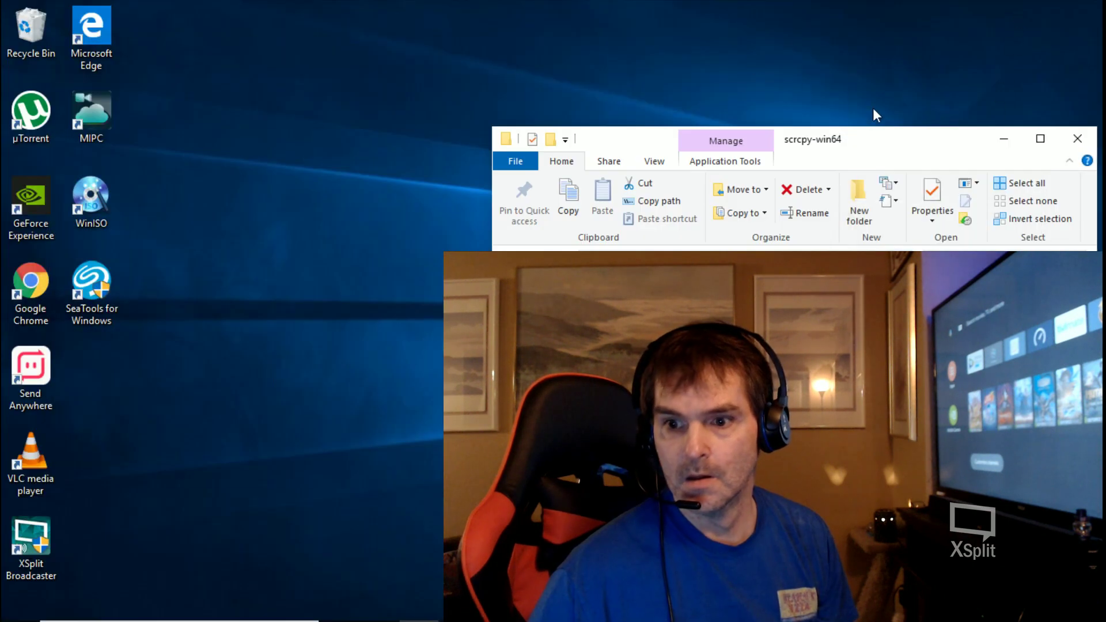
{"action": "left_click", "coordinate": [1004, 139]}
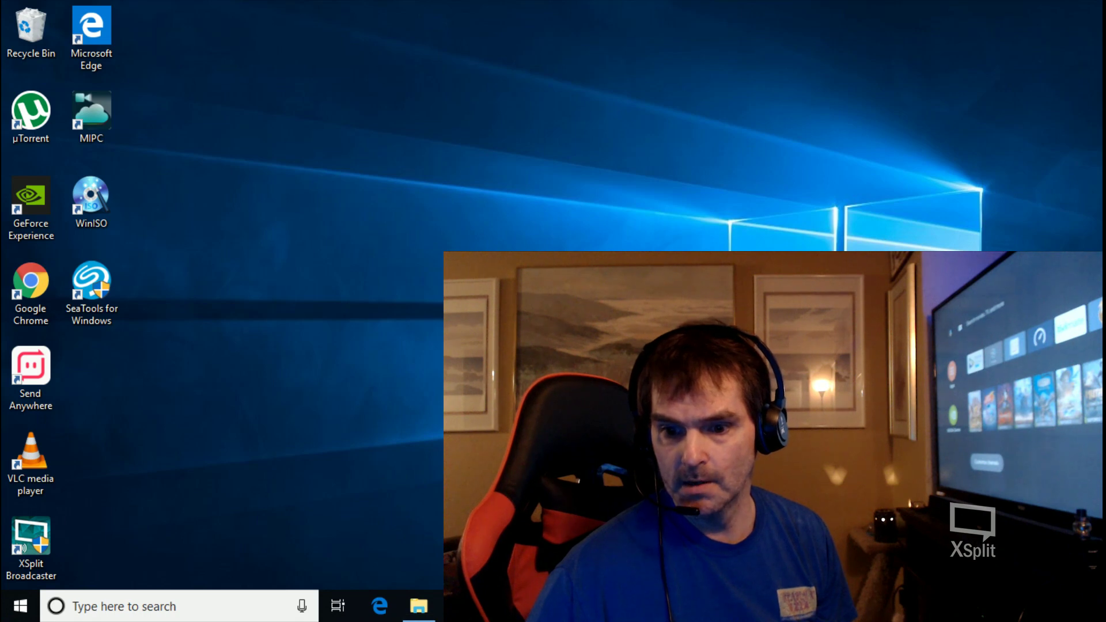
{"action": "key", "text": "alt+Tab"}
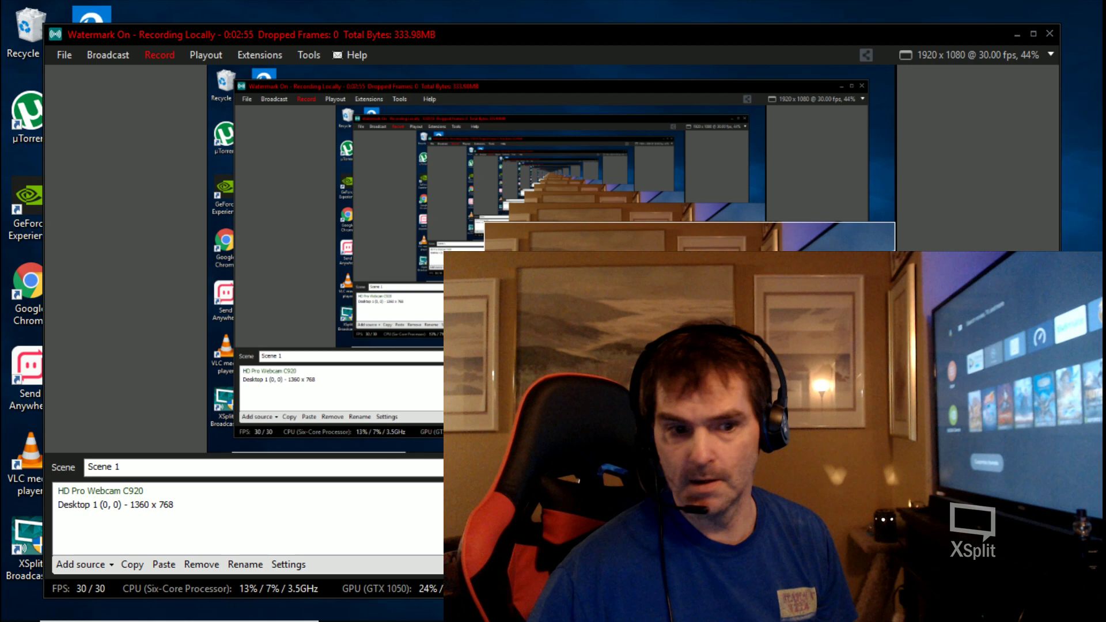
- Remove the HD Pro Webcam C920 source from Scene 1, then minimize XSplit
{"action": "left_click", "coordinate": [110, 491]}
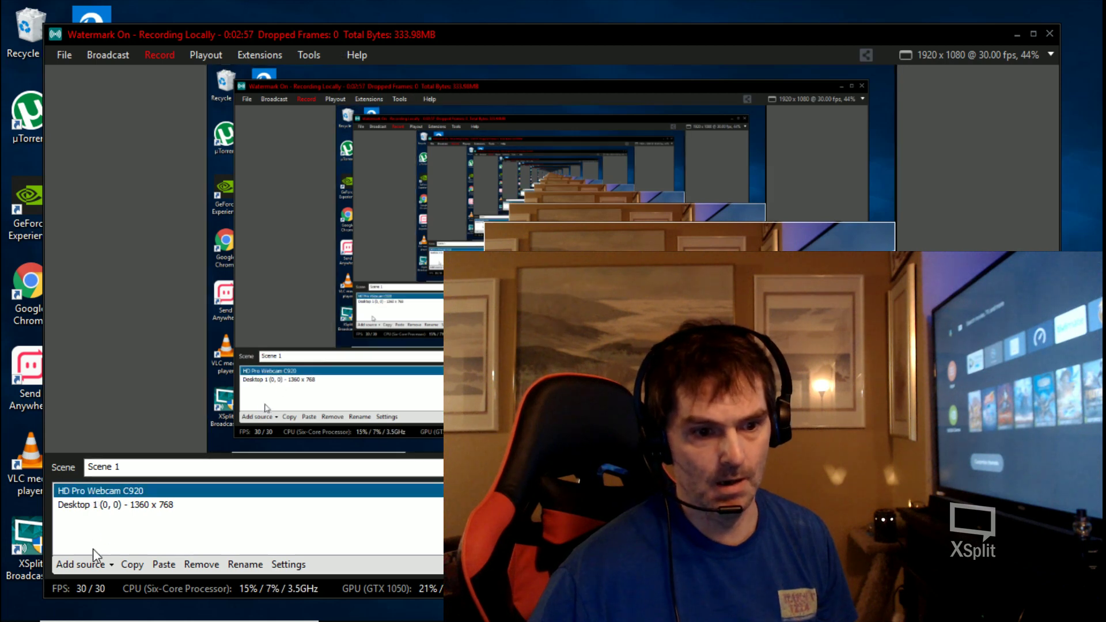
{"action": "left_click", "coordinate": [95, 568]}
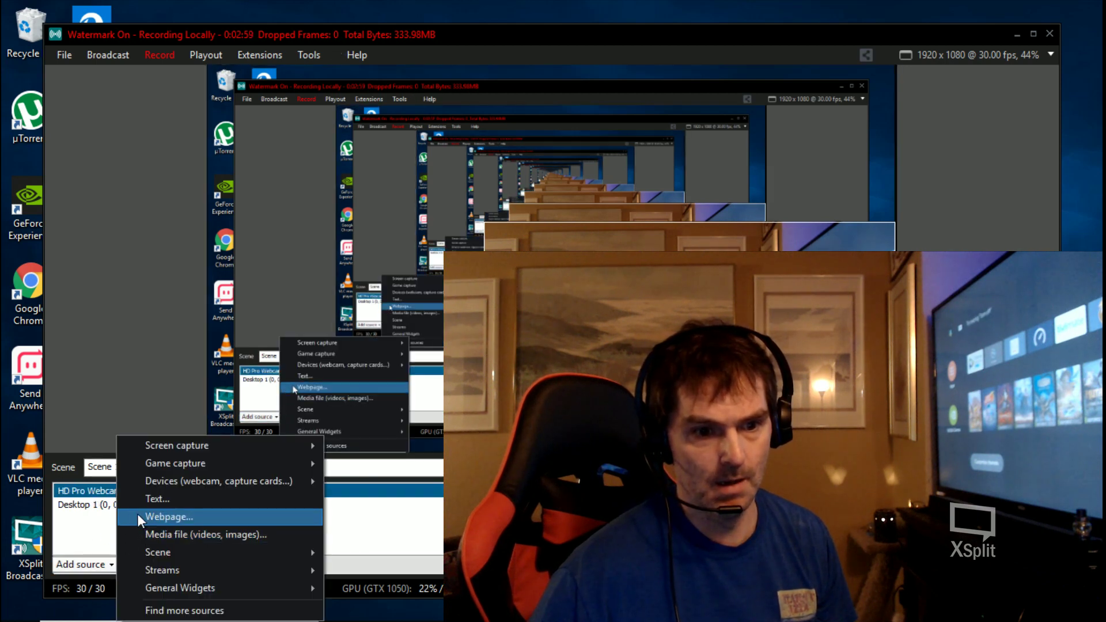
{"action": "key", "text": "Escape"}
{"action": "left_click", "coordinate": [205, 559]}
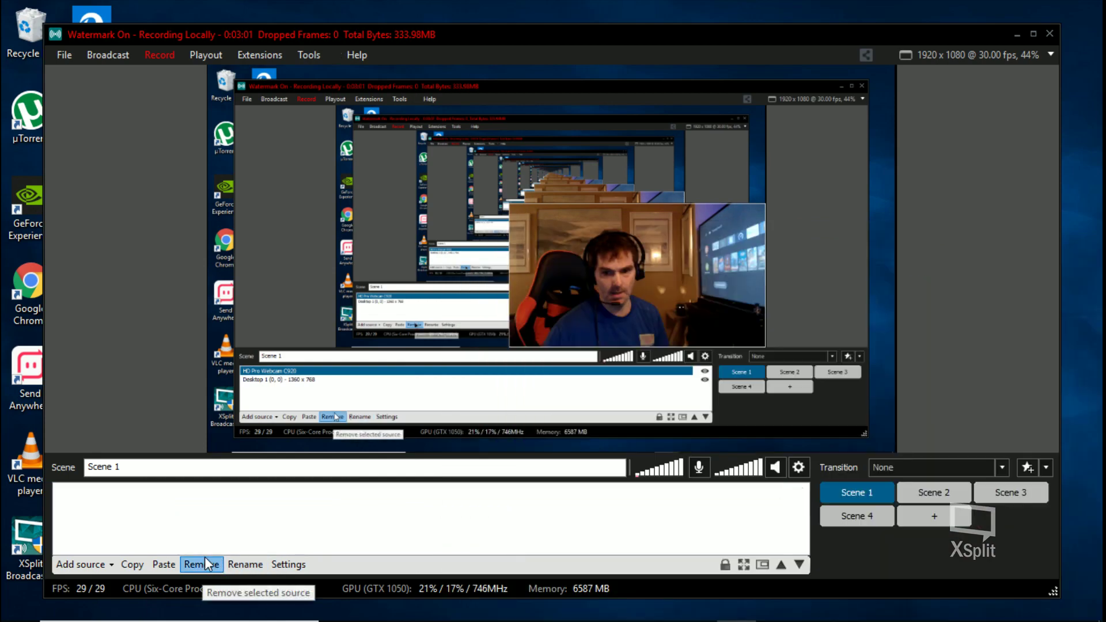
{"action": "left_click", "coordinate": [1017, 34]}
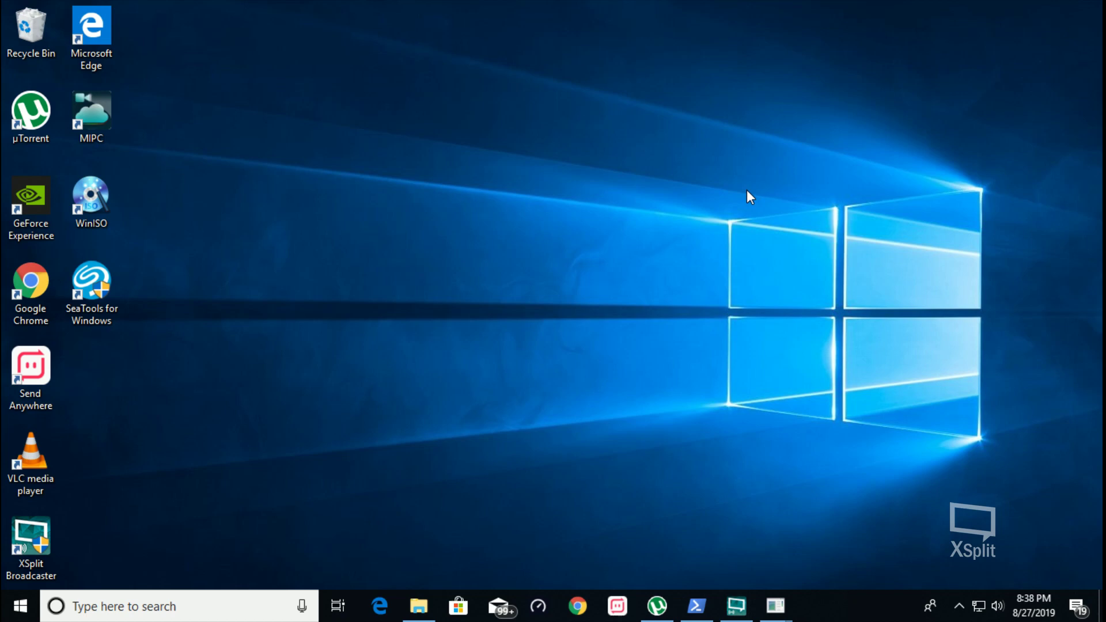
- Search 'device' to launch Device Manager, expand Disk drives, and check the Action menu
{"action": "left_click", "coordinate": [959, 606]}
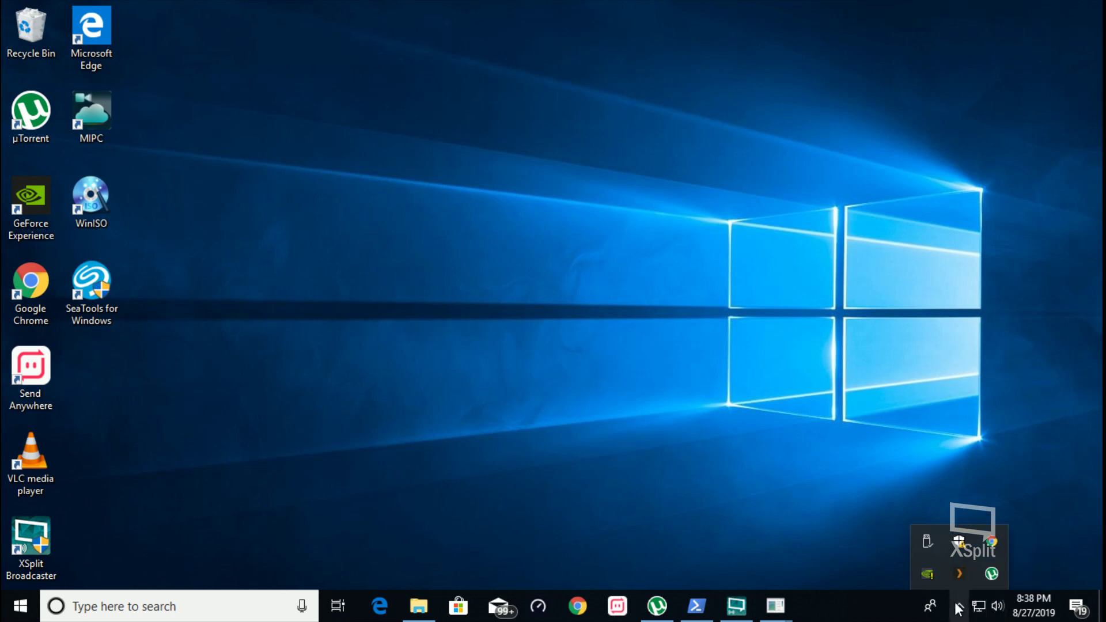
{"action": "left_click", "coordinate": [838, 541]}
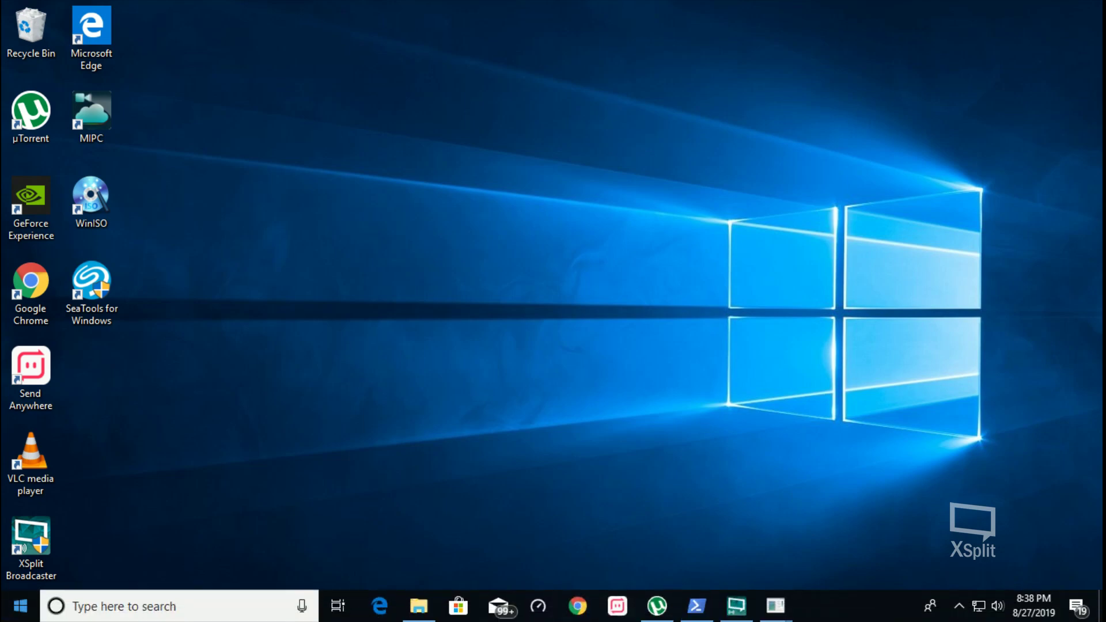
{"action": "left_click", "coordinate": [38, 613]}
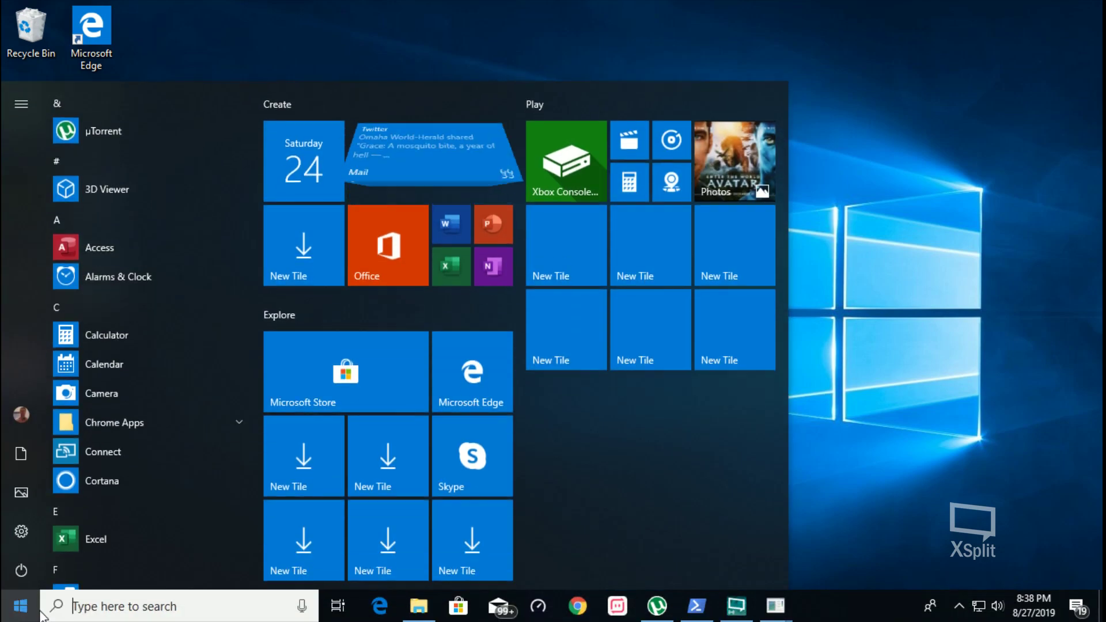
{"action": "left_click", "coordinate": [132, 612]}
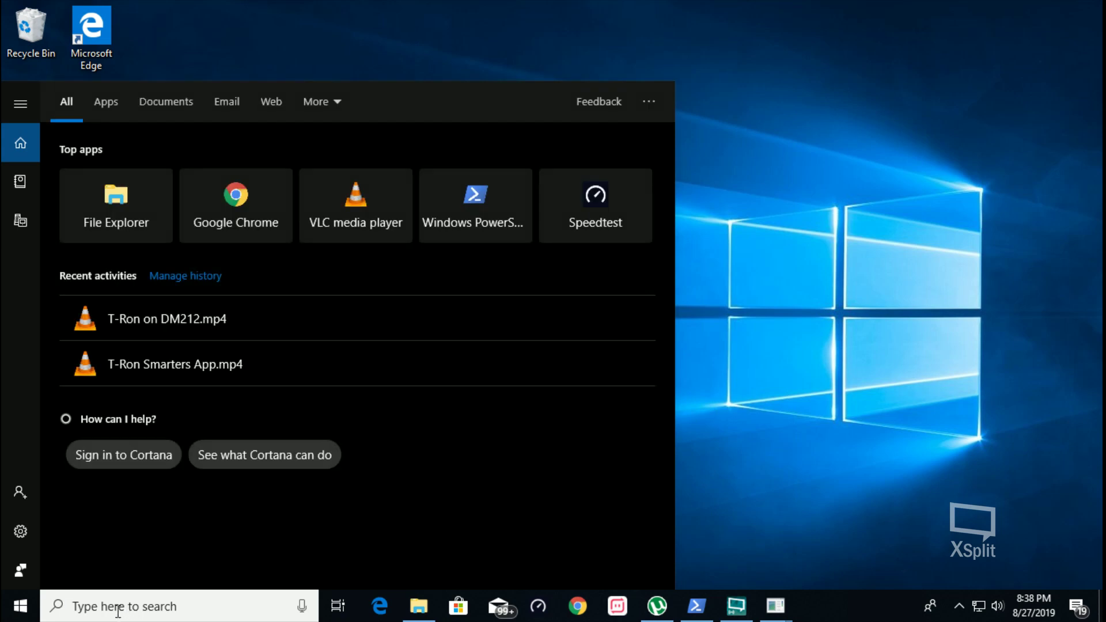
{"action": "type", "text": "device"}
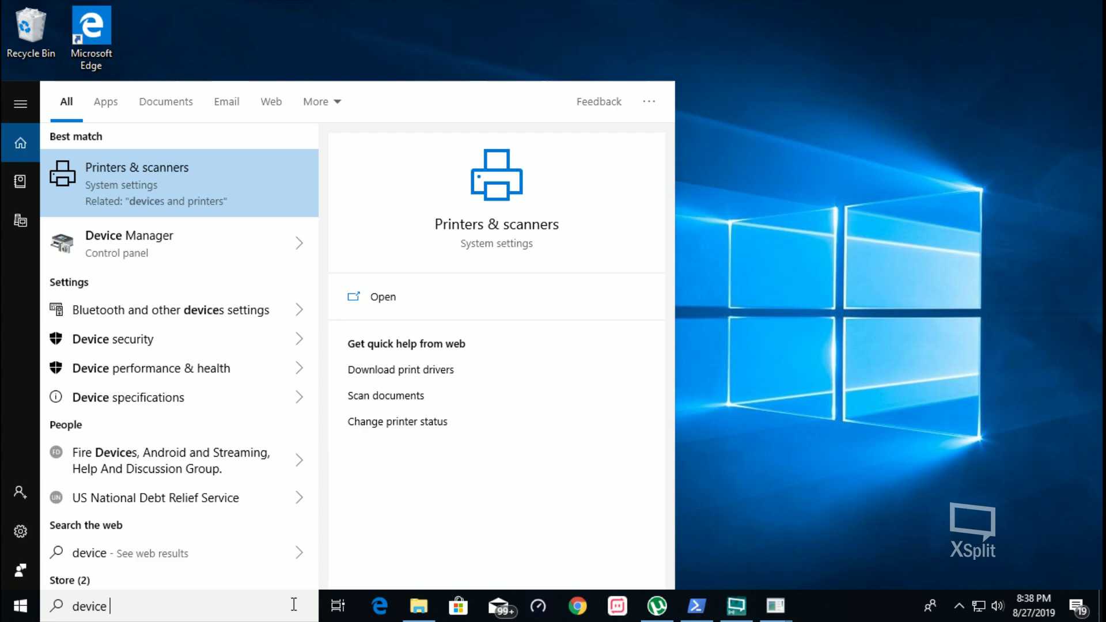
{"action": "left_click", "coordinate": [162, 250]}
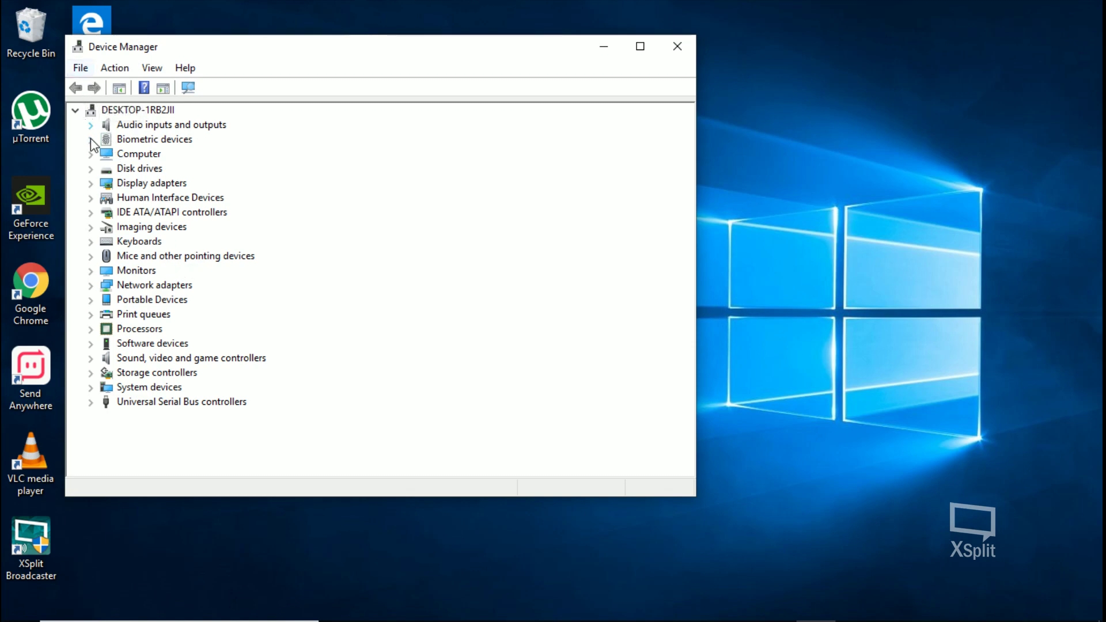
{"action": "left_click", "coordinate": [93, 168]}
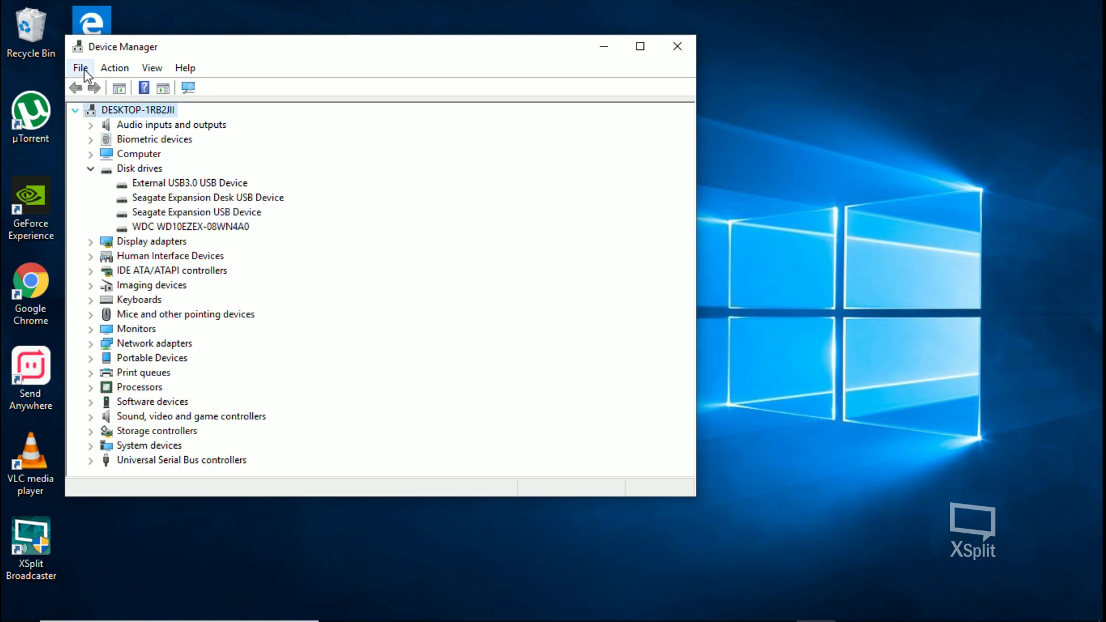
{"action": "left_click", "coordinate": [115, 68]}
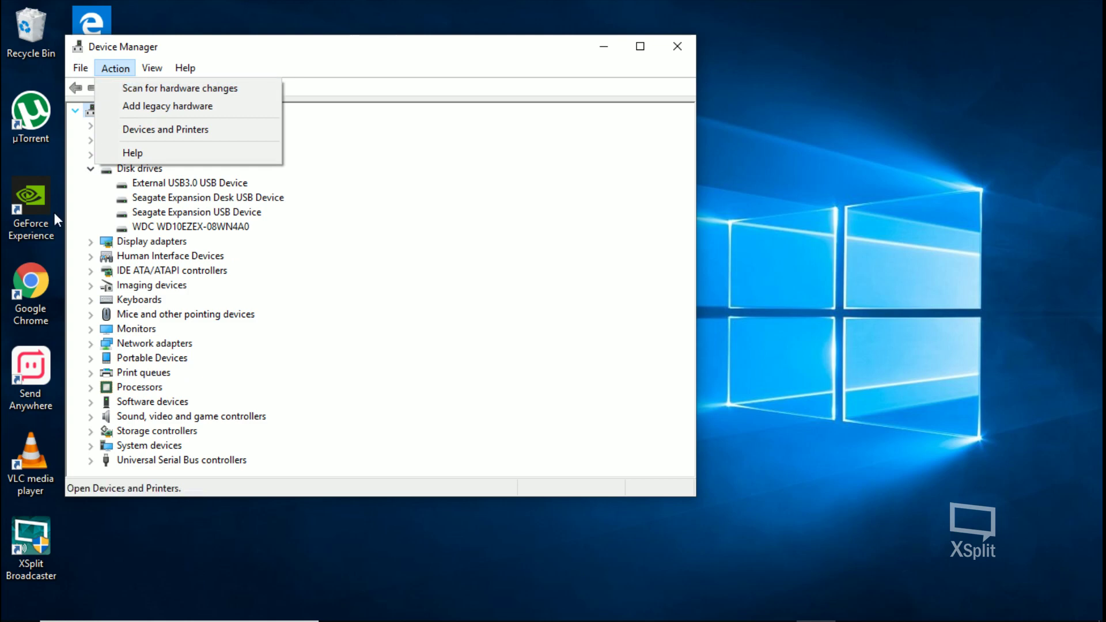
- Bring XSplit forward and briefly pause, then resume, the local recording
{"action": "left_click", "coordinate": [14, 616]}
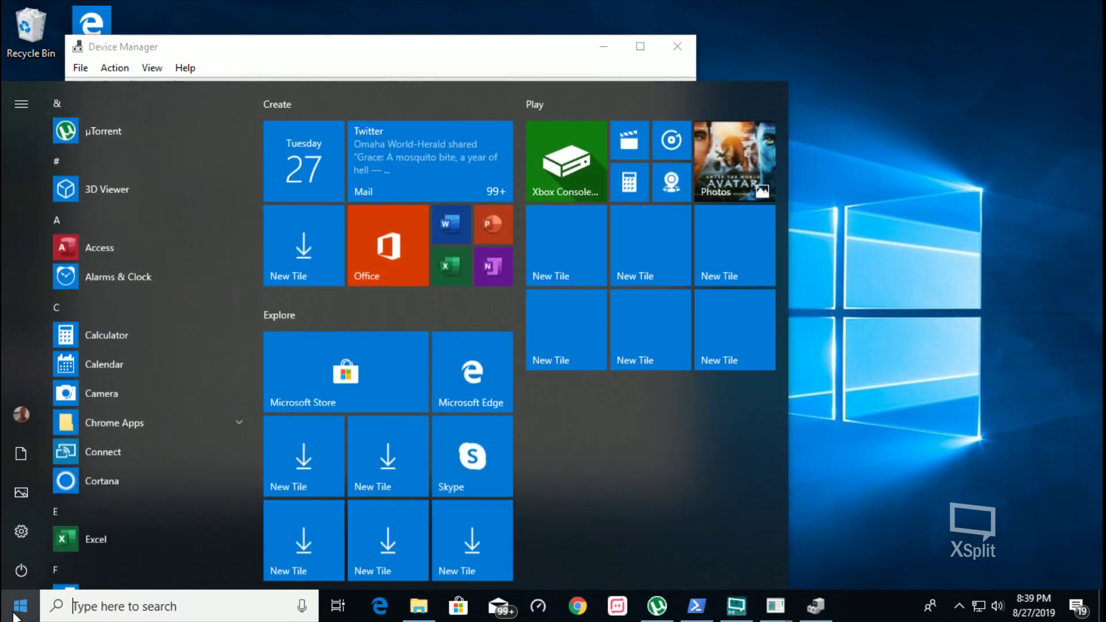
{"action": "left_click", "coordinate": [96, 606]}
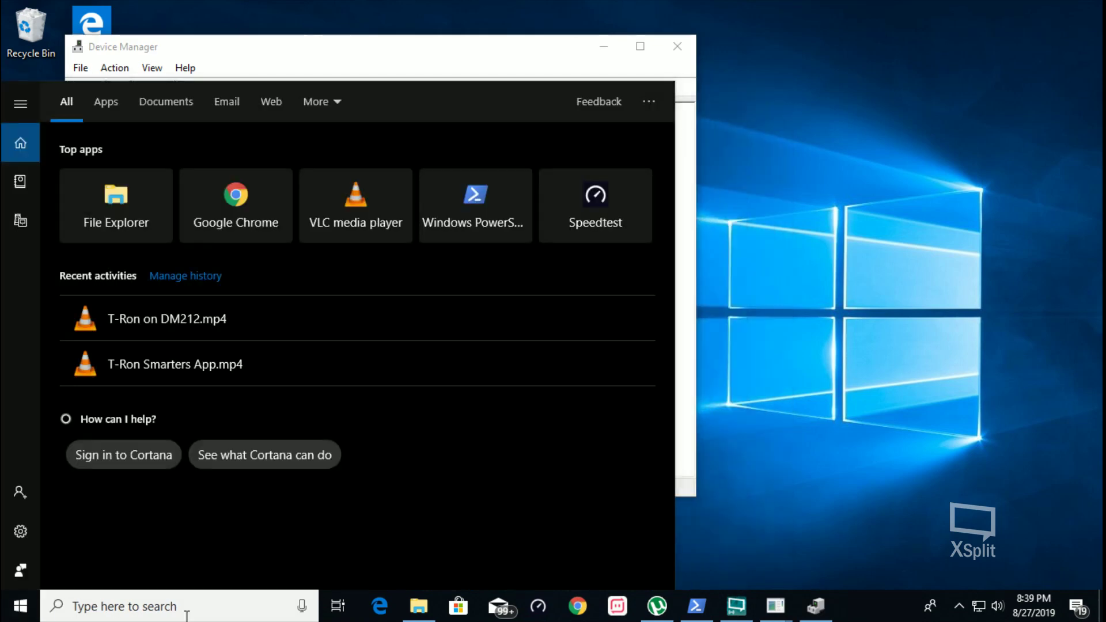
{"action": "mouse_move", "coordinate": [736, 606]}
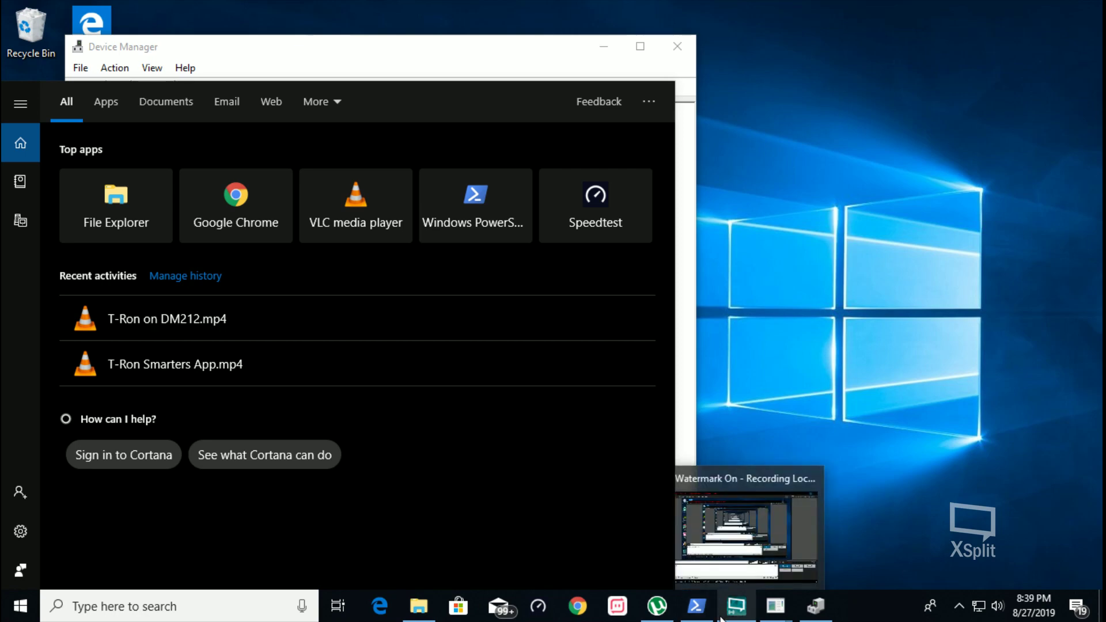
{"action": "left_click", "coordinate": [731, 586]}
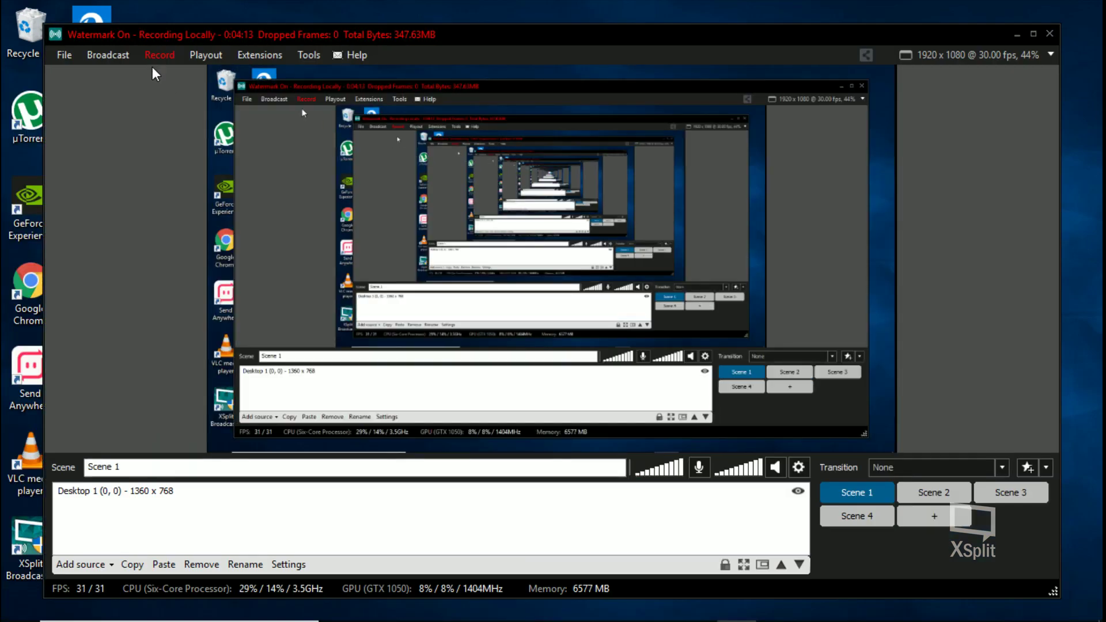
{"action": "left_click", "coordinate": [155, 56]}
{"action": "left_click", "coordinate": [186, 93]}
{"action": "left_click", "coordinate": [186, 92]}
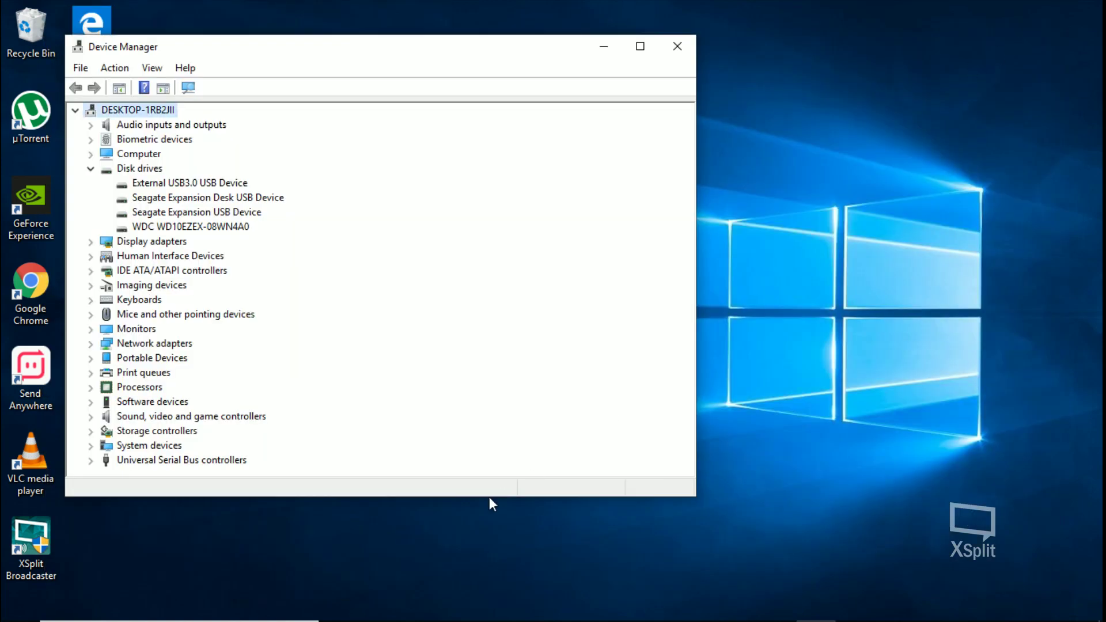
- Close Device Manager, launch Disk Management via 'disk management' search, and initialize Disk 3 as GPT
{"action": "left_click", "coordinate": [681, 51]}
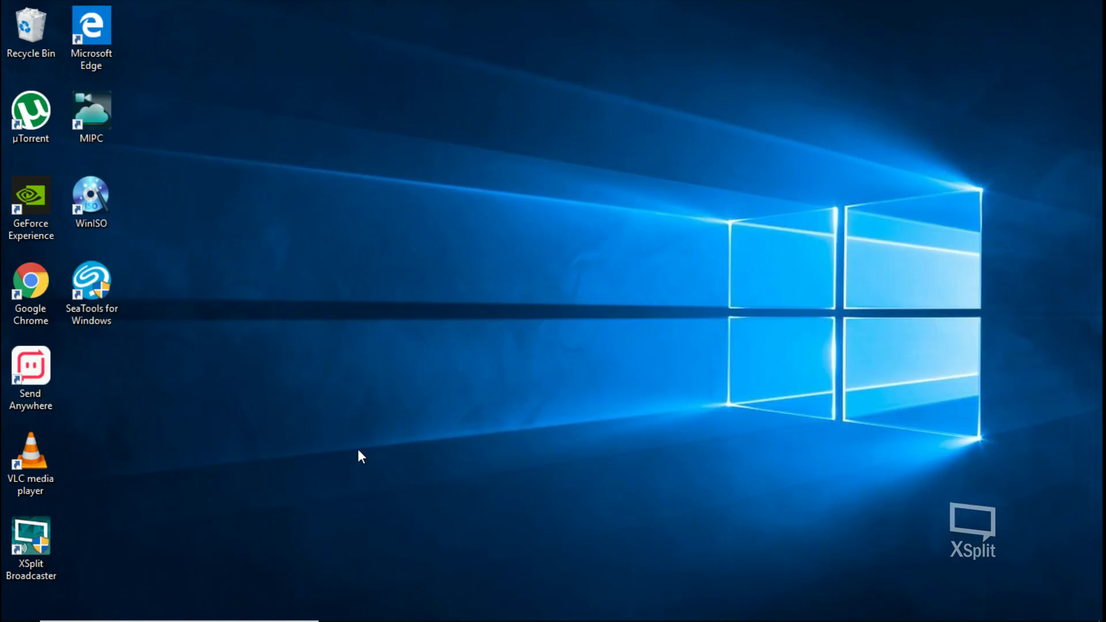
{"action": "left_click", "coordinate": [144, 608]}
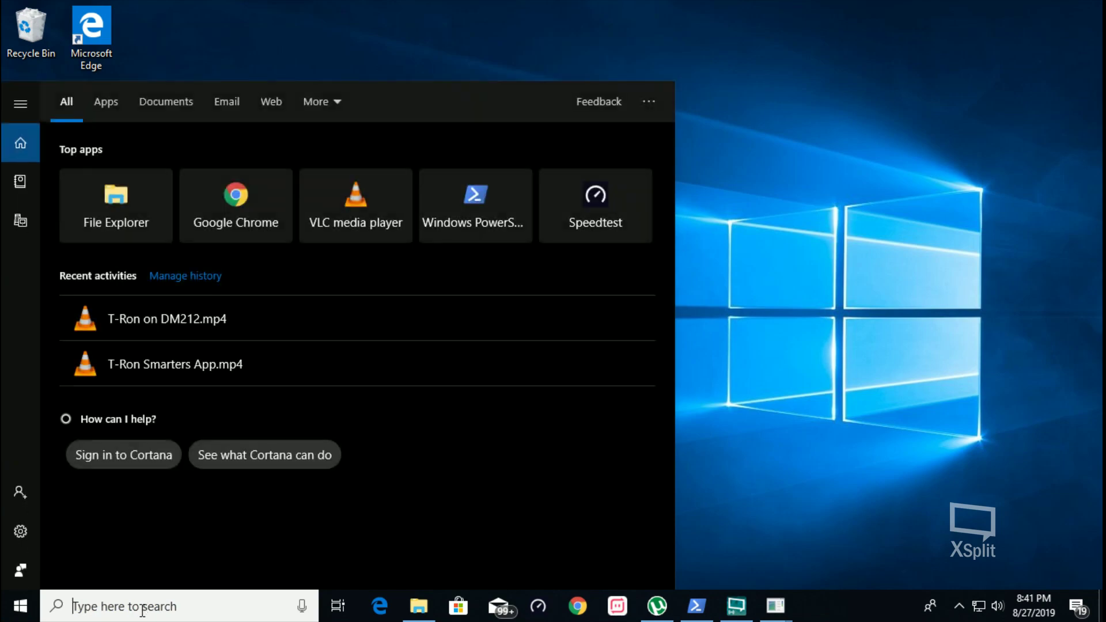
{"action": "type", "text": "disk"}
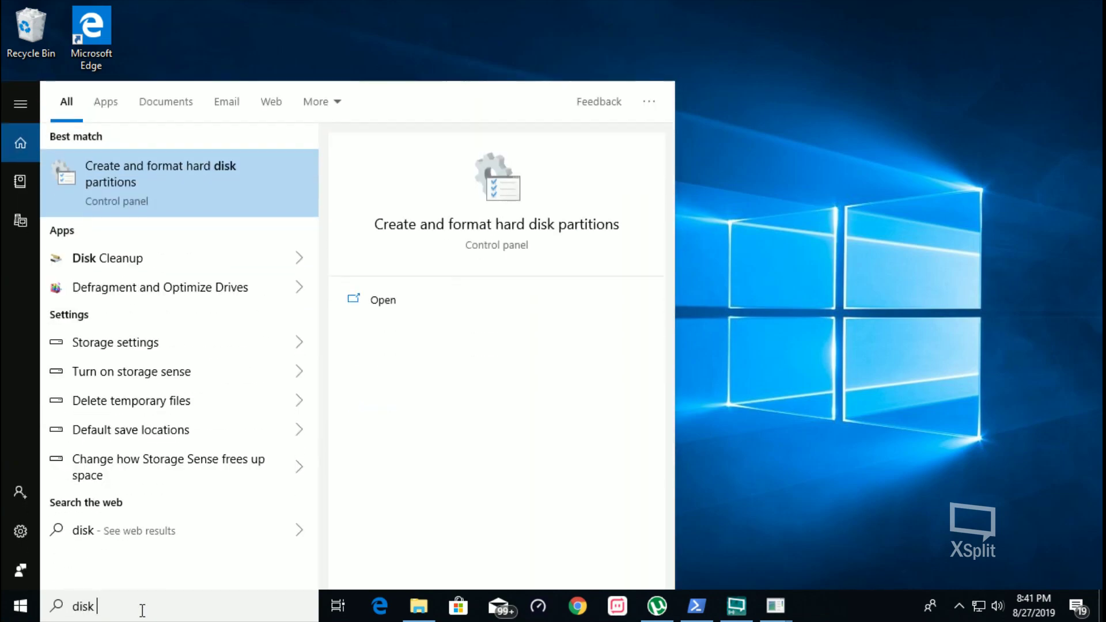
{"action": "type", "text": " manage"}
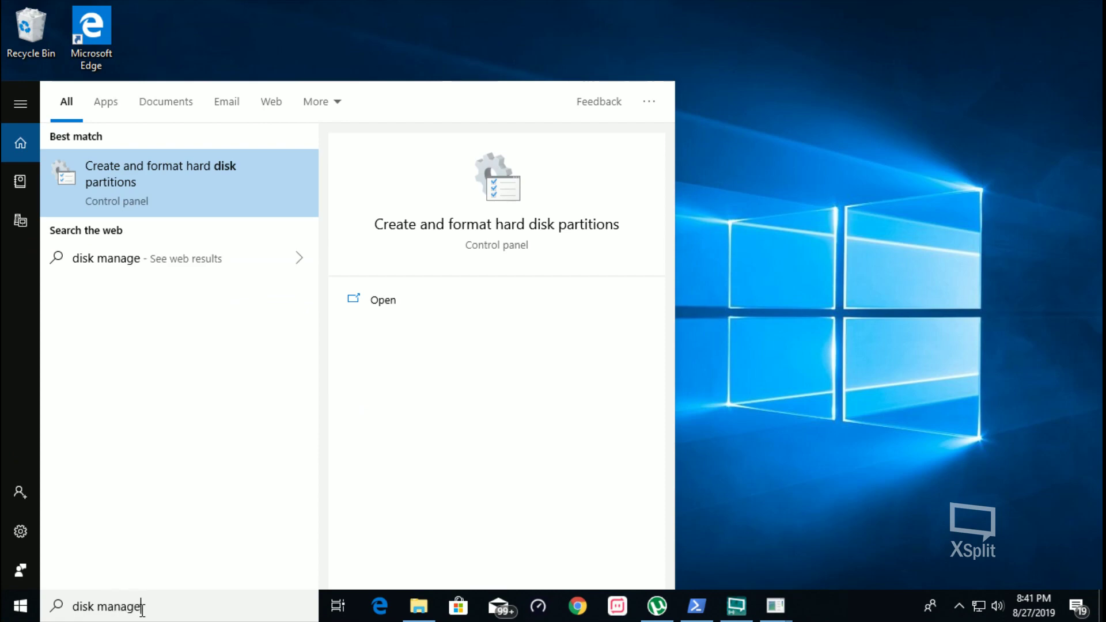
{"action": "type", "text": "ment"}
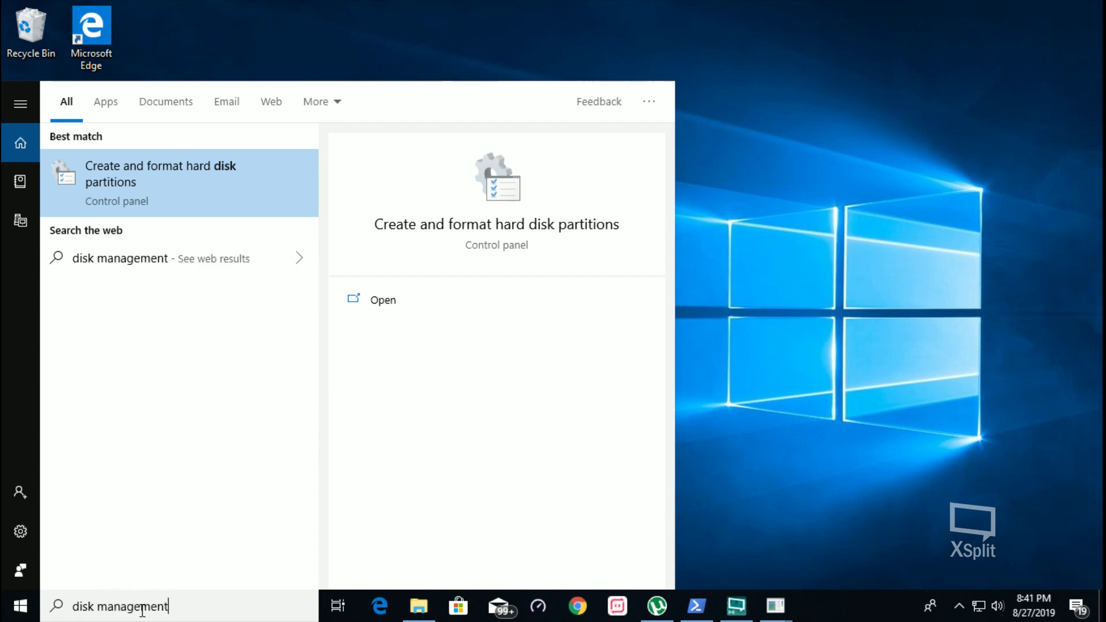
{"action": "key", "text": "Return"}
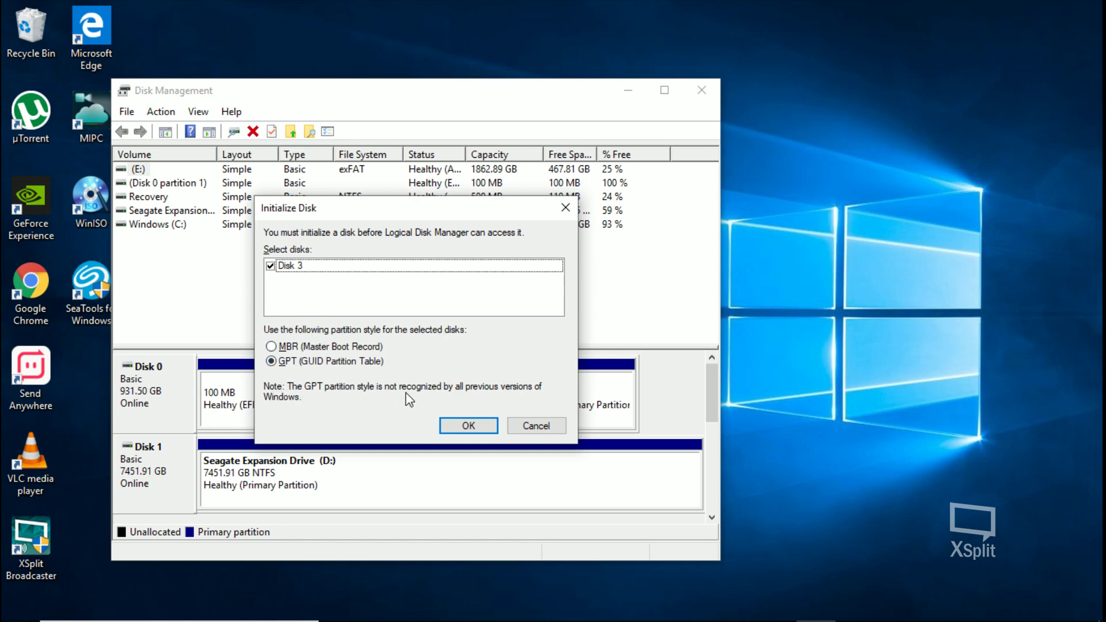
{"action": "left_click", "coordinate": [468, 429]}
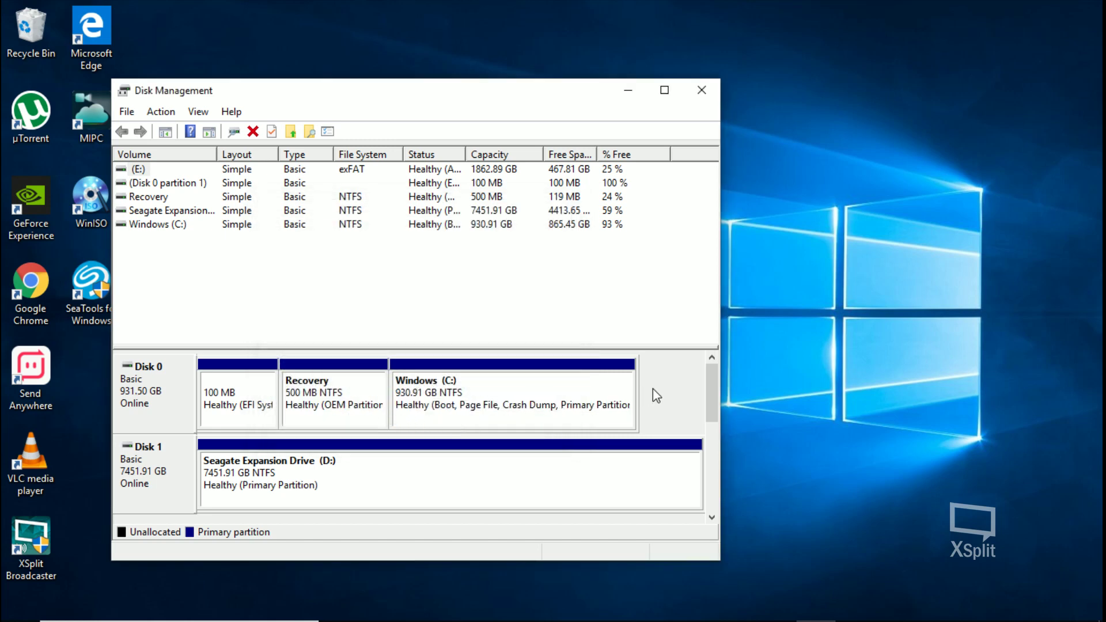
{"action": "left_click_drag", "start_coordinate": [707, 397], "coordinate": [710, 464]}
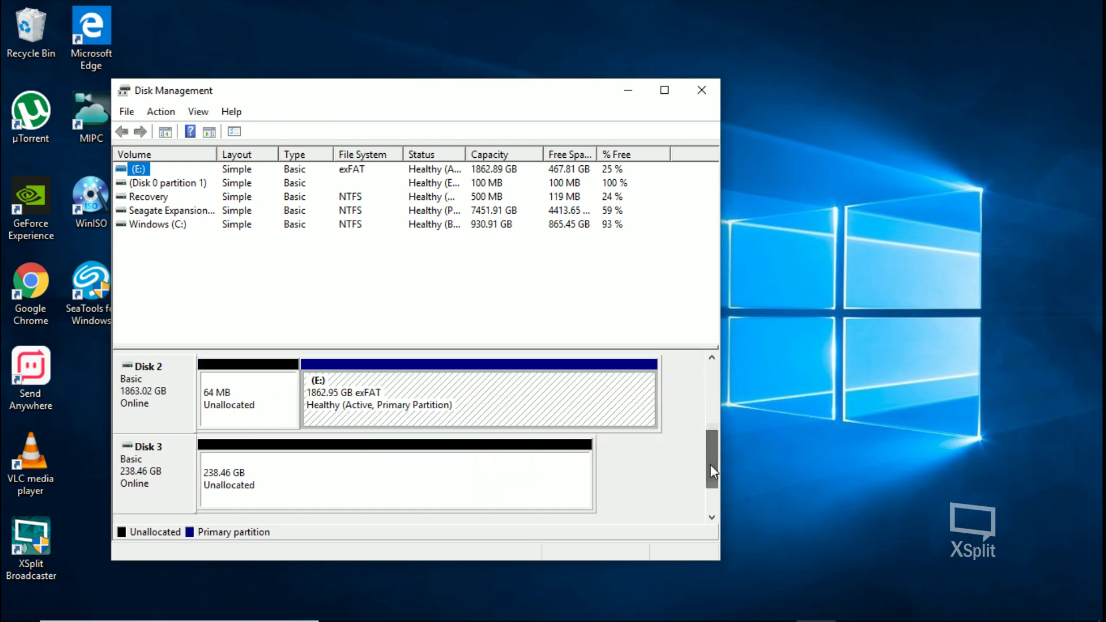
- Create a simple volume on Disk 3: full 244181 MB, drive letter F, NTFS quick format
{"action": "right_click", "coordinate": [288, 491]}
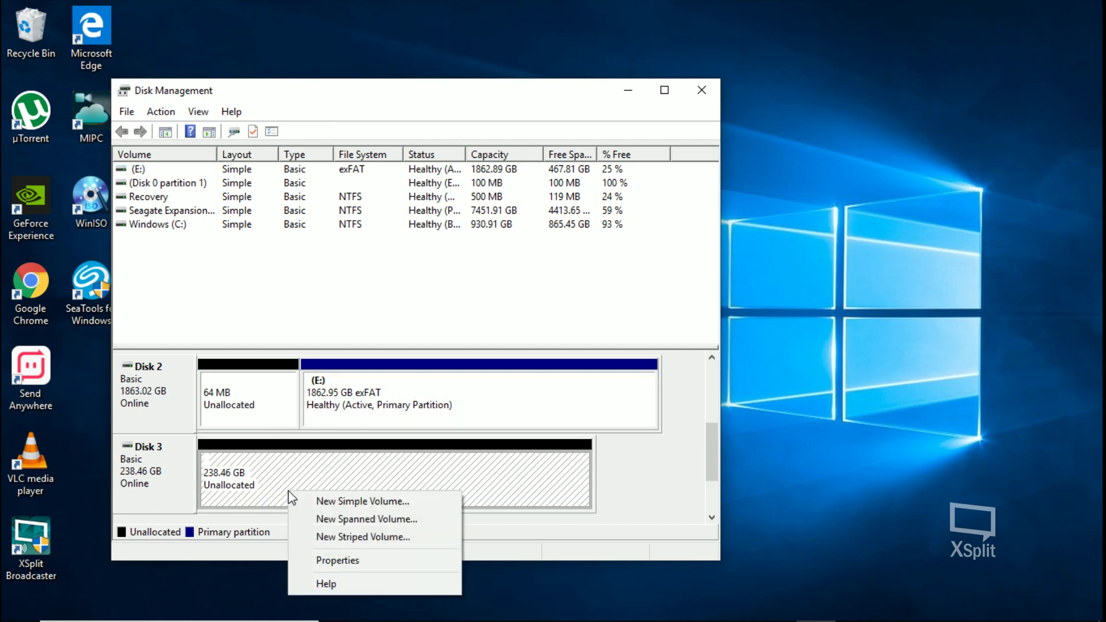
{"action": "left_click", "coordinate": [340, 506]}
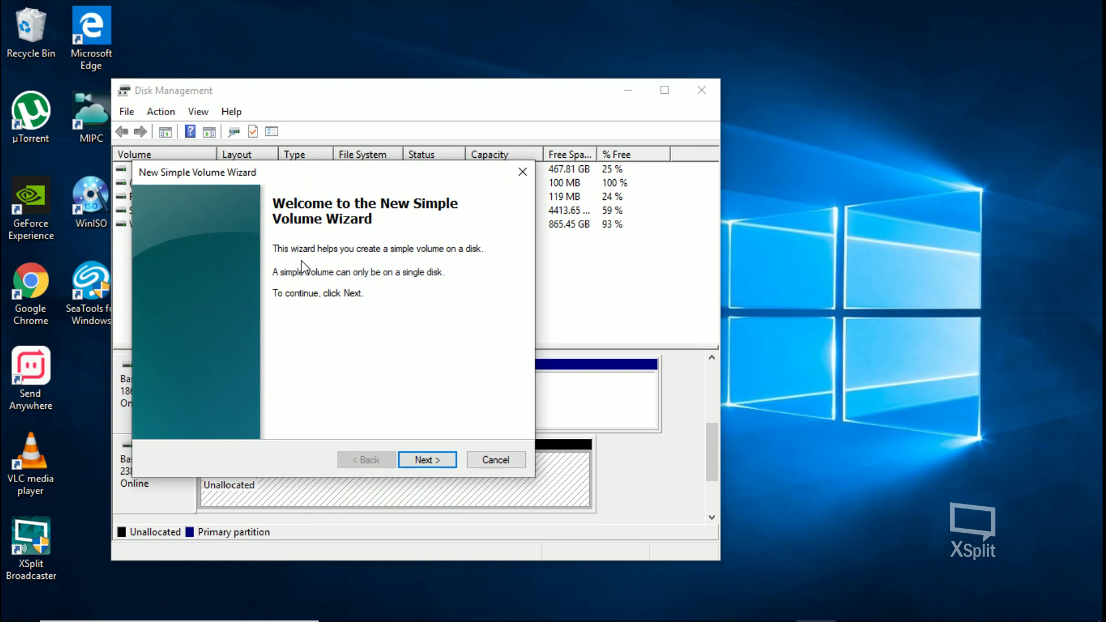
{"action": "left_click", "coordinate": [415, 459]}
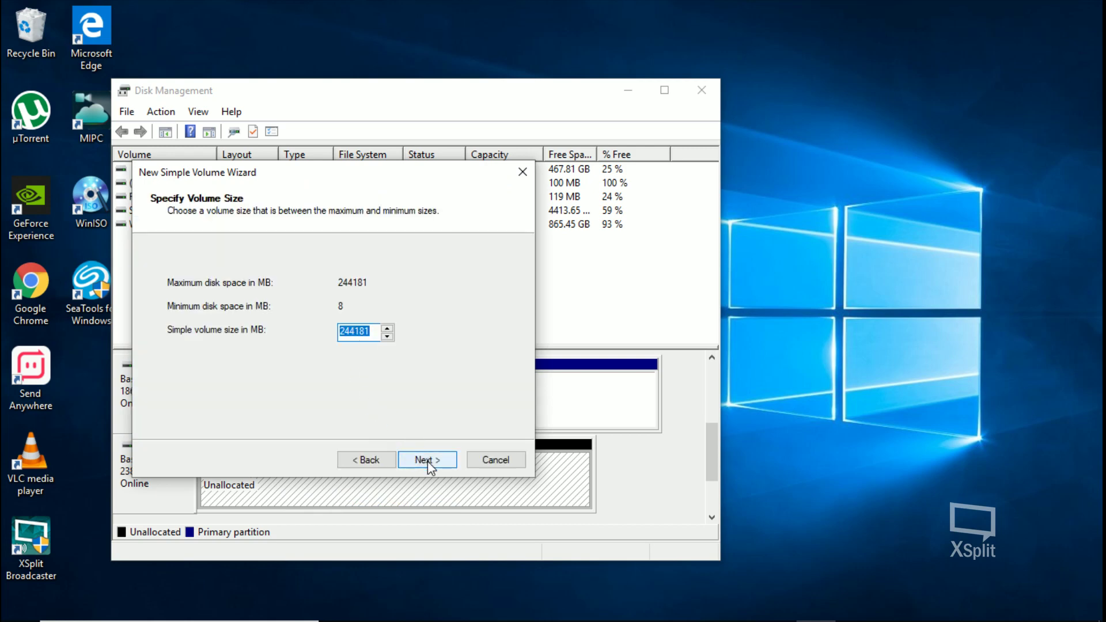
{"action": "left_click", "coordinate": [428, 461]}
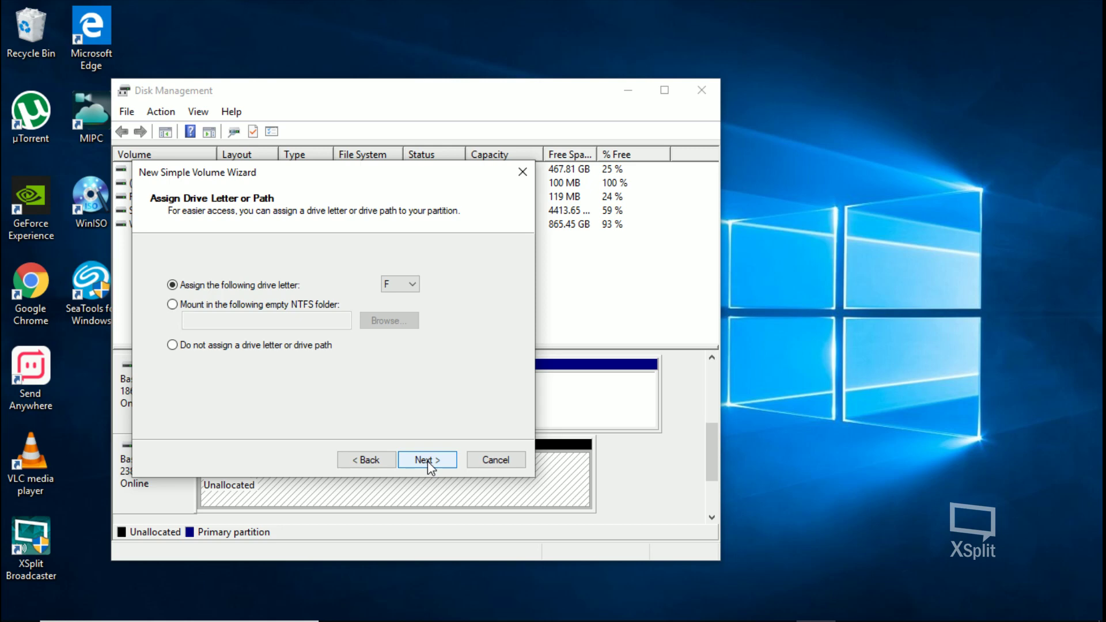
{"action": "left_click", "coordinate": [428, 461]}
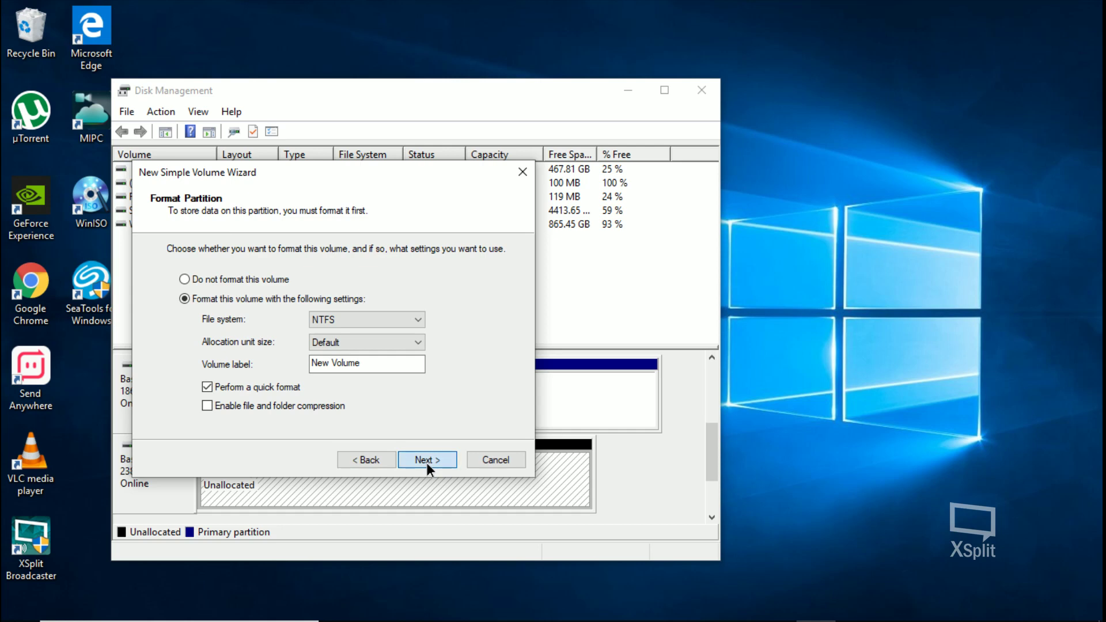
{"action": "left_click", "coordinate": [427, 460]}
{"action": "left_click", "coordinate": [426, 460]}
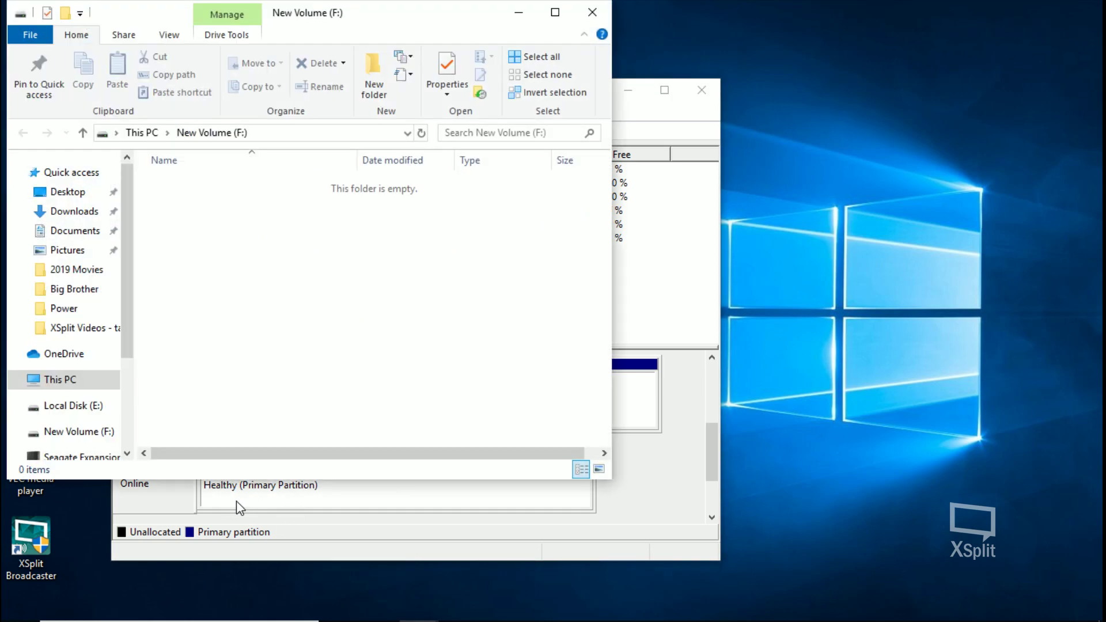
- Close the F: window, eject External USB3.0 via Safely Remove Hardware, and close Disk Management
{"action": "left_click", "coordinate": [593, 14]}
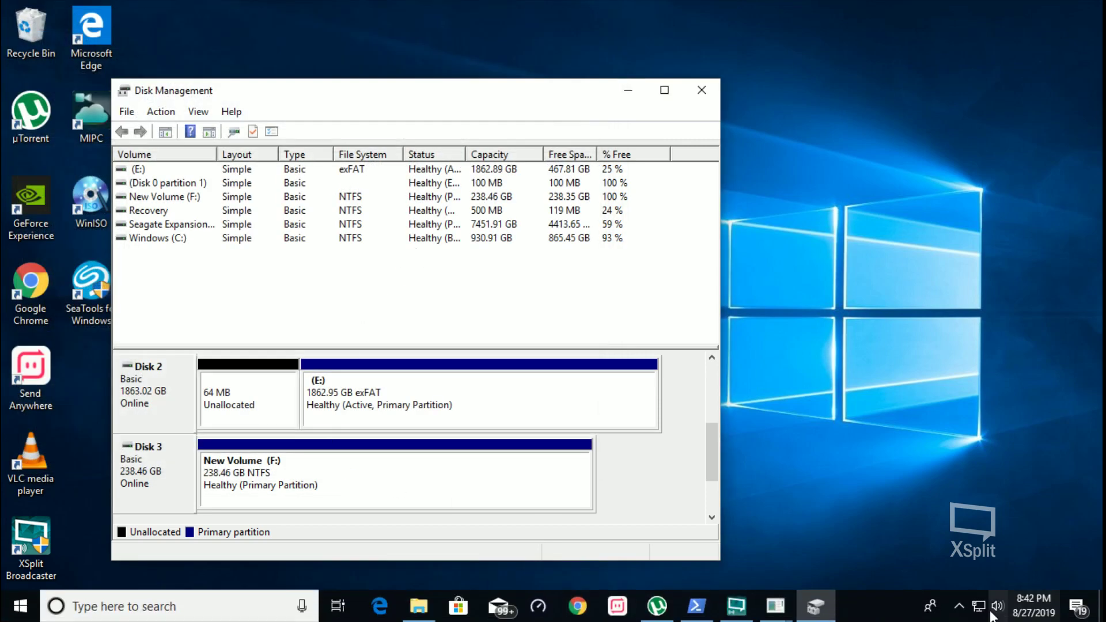
{"action": "left_click", "coordinate": [960, 606]}
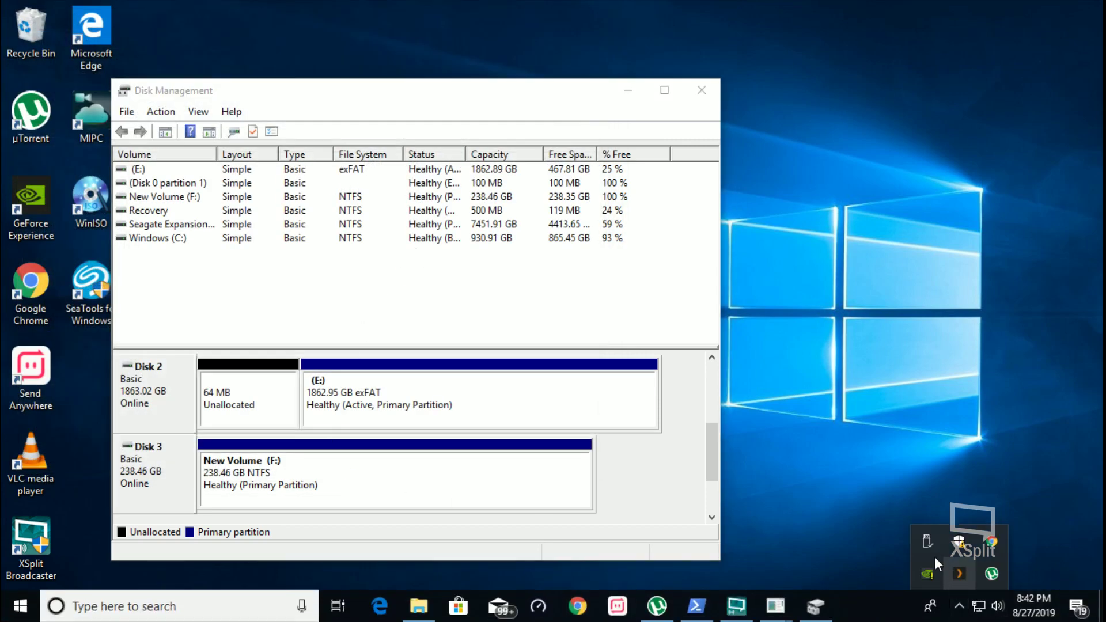
{"action": "left_click", "coordinate": [926, 551]}
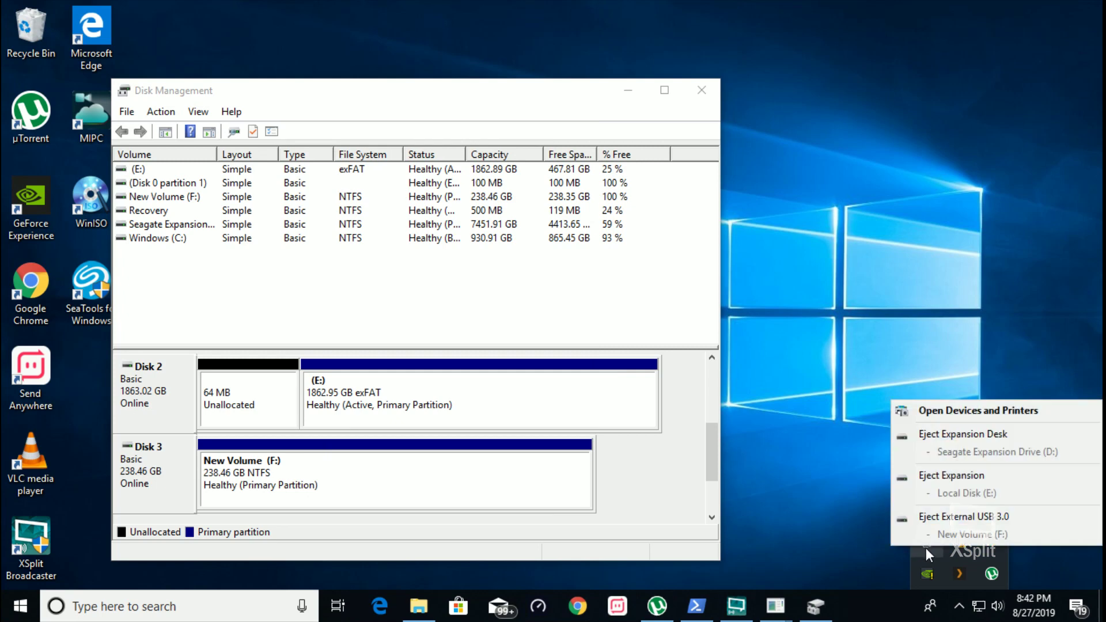
{"action": "left_click", "coordinate": [956, 520]}
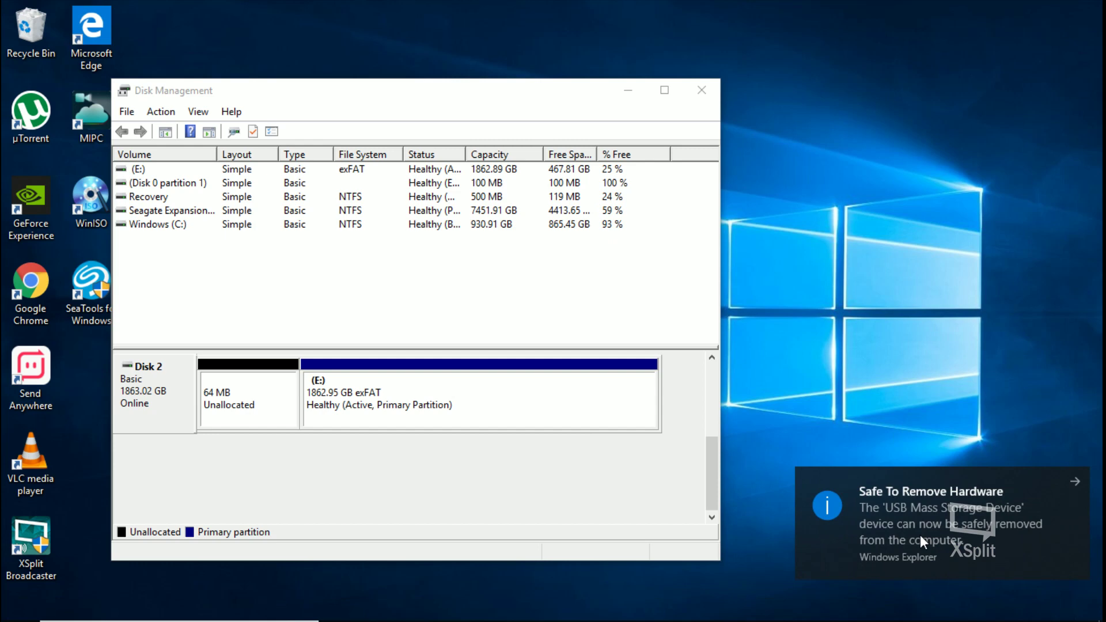
{"action": "left_click", "coordinate": [702, 91]}
{"action": "mouse_move", "coordinate": [749, 610]}
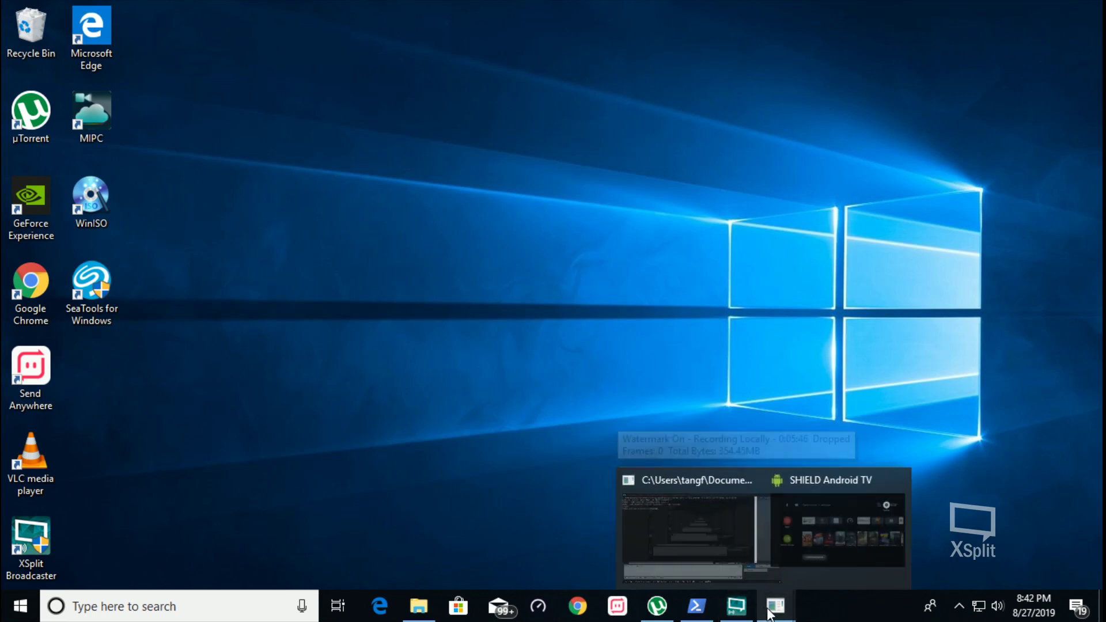
- Bring the SHIELD Android TV window forward and dismiss the aurora screensaver
{"action": "left_click", "coordinate": [819, 567]}
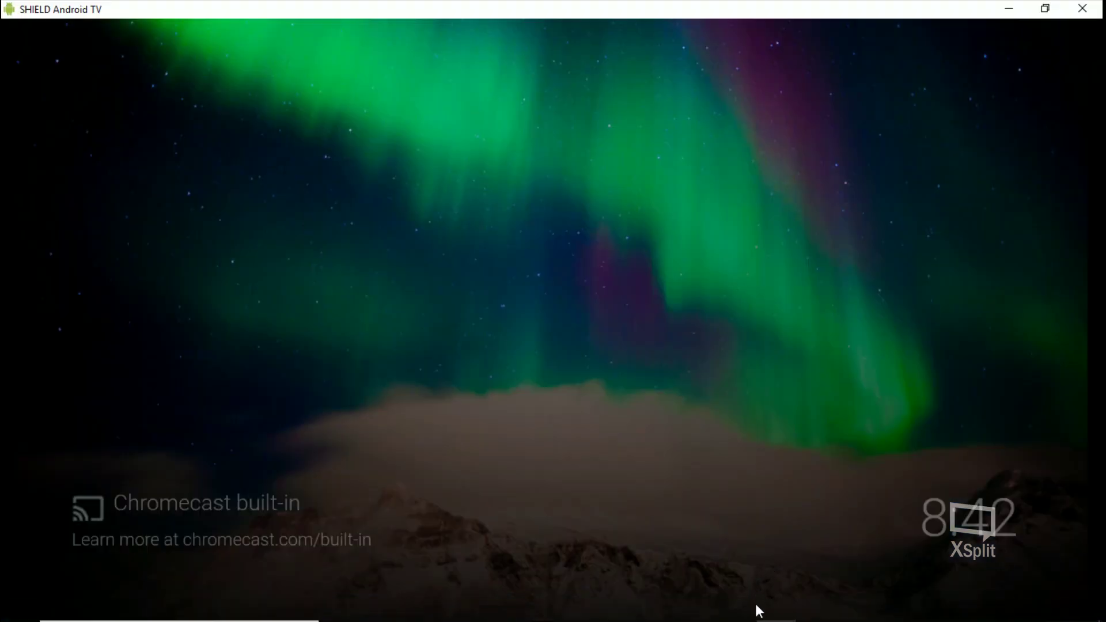
{"action": "mouse_move", "coordinate": [737, 620]}
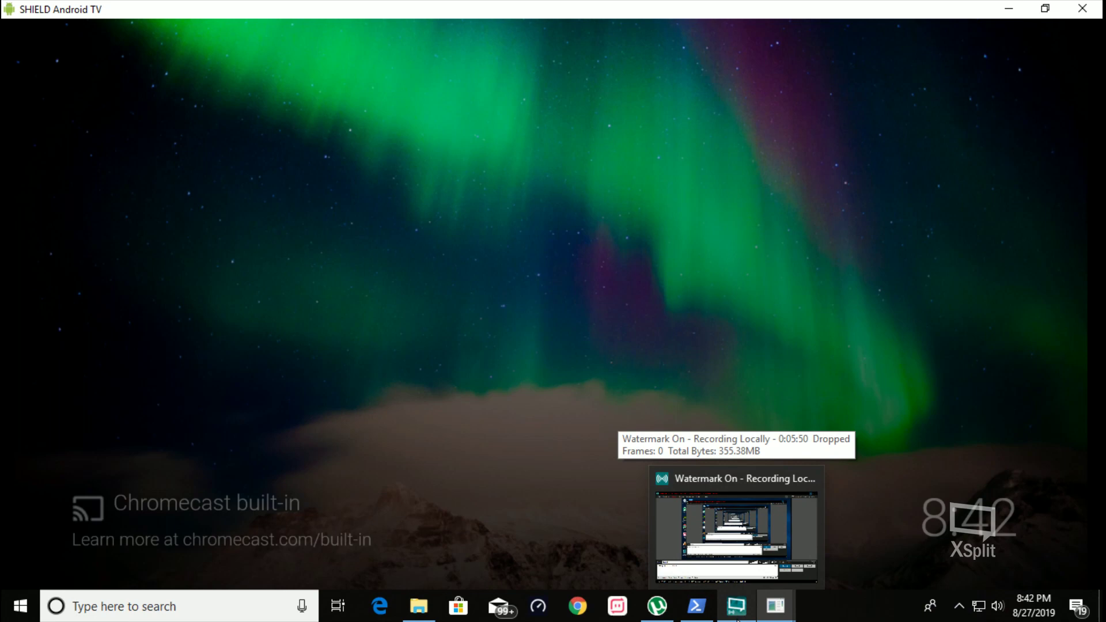
{"action": "left_click", "coordinate": [978, 344]}
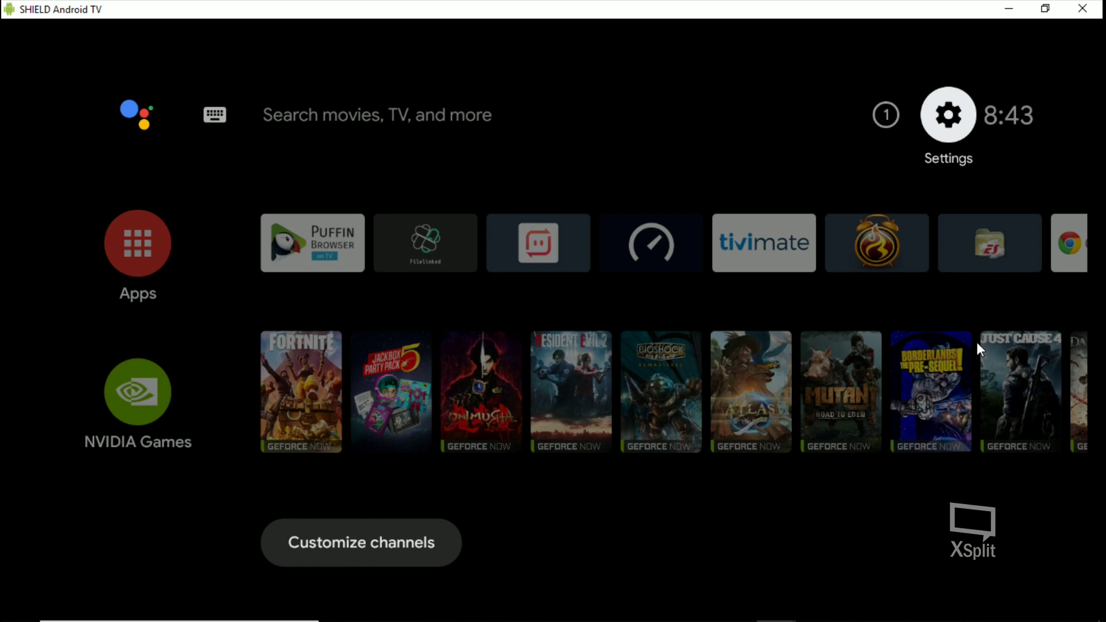
- Go to Settings > Storage & reset > New Volume and select Erase & format as device storage
{"action": "key", "text": "Return"}
{"action": "key", "text": "Down"}
{"action": "key", "text": "Down"}
{"action": "key", "text": "Down"}
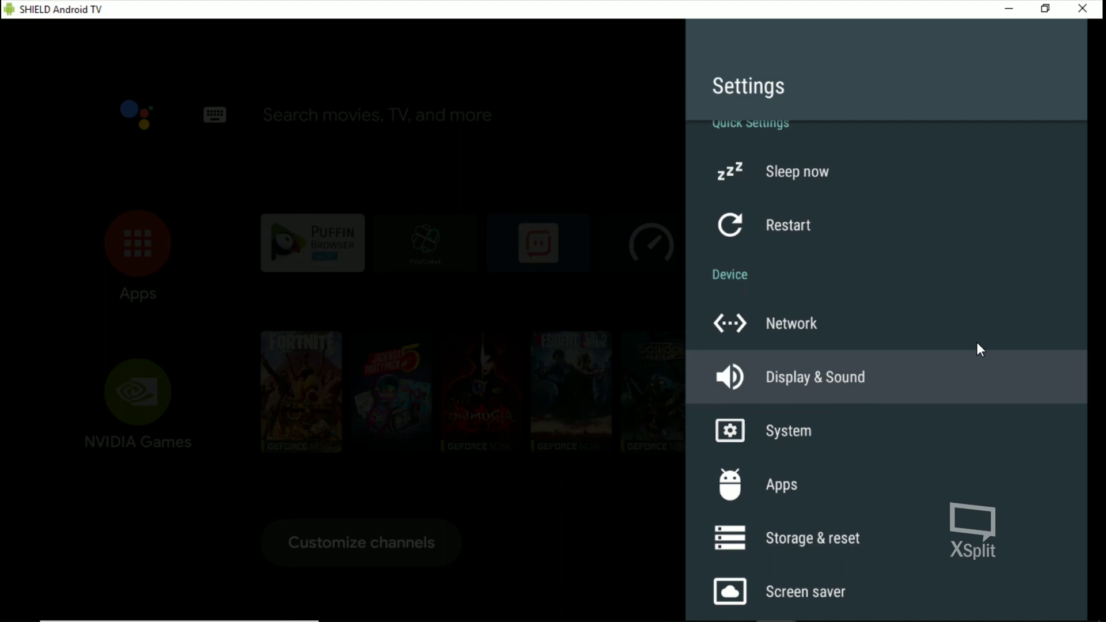
{"action": "key", "text": "Down"}
{"action": "key", "text": "Down"}
{"action": "key", "text": "Down"}
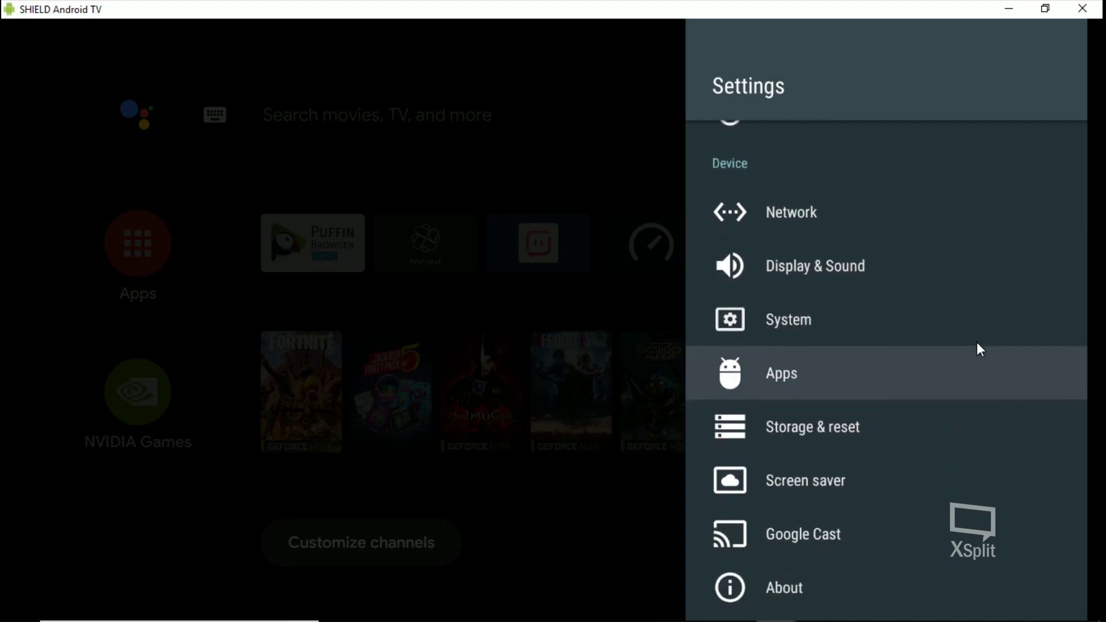
{"action": "key", "text": "Return"}
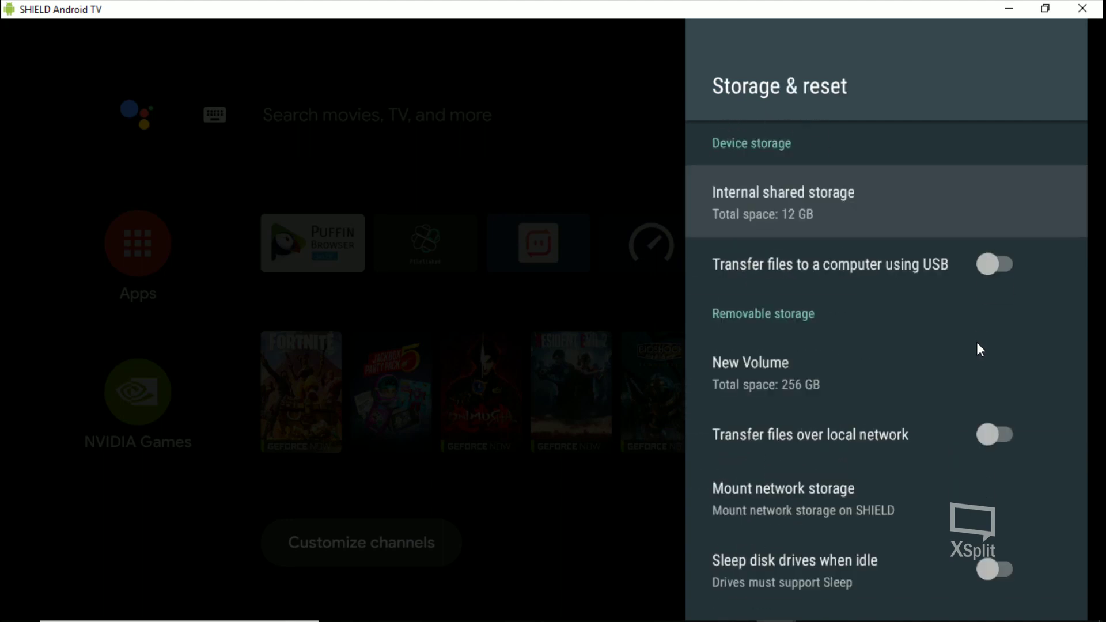
{"action": "key", "text": "Down"}
{"action": "key", "text": "Down"}
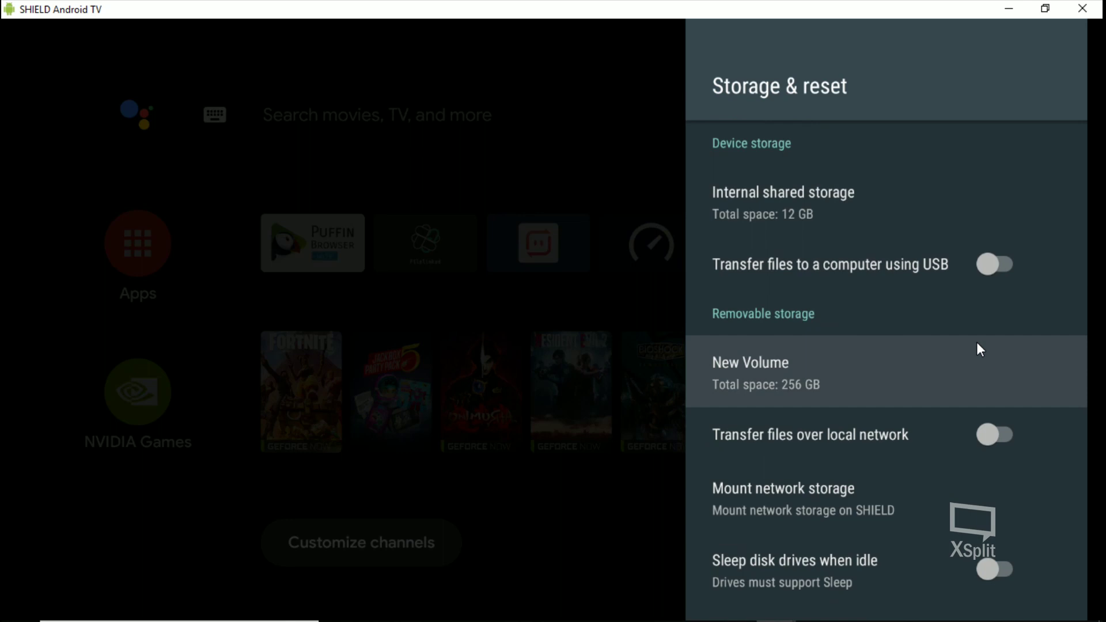
{"action": "key", "text": "Return"}
{"action": "key", "text": "Down"}
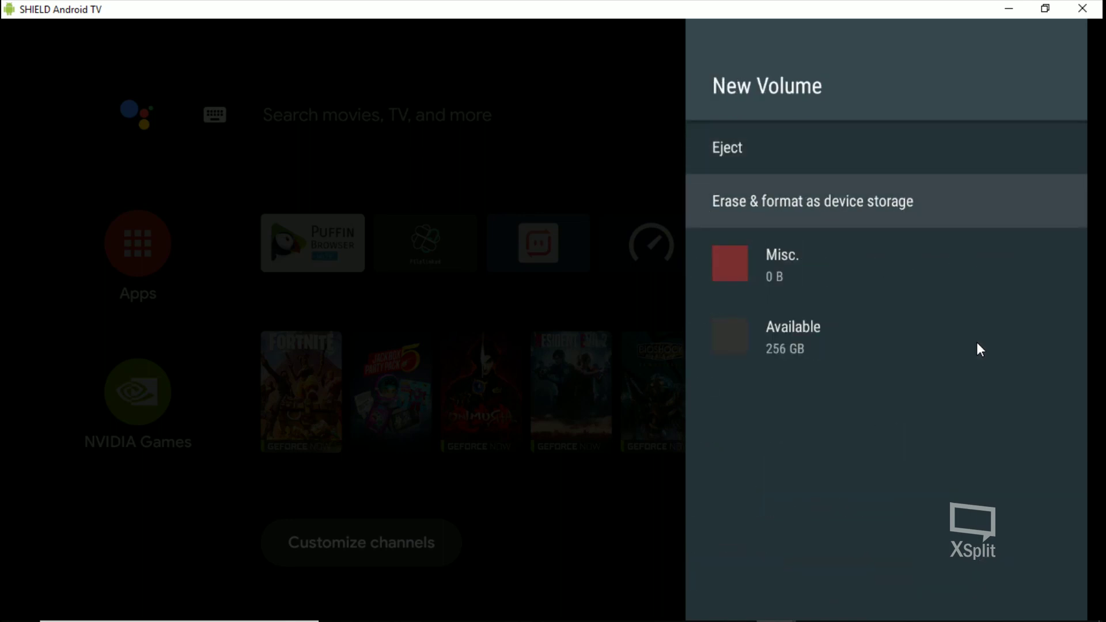
{"action": "key", "text": "Down"}
{"action": "key", "text": "Down"}
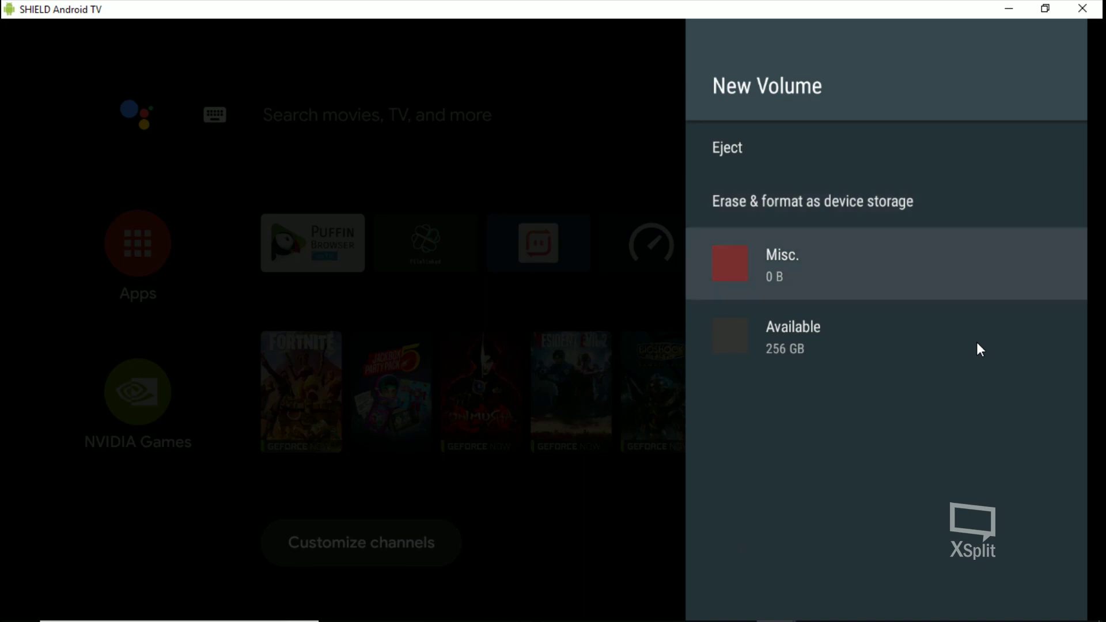
{"action": "key", "text": "Up"}
{"action": "key", "text": "Up"}
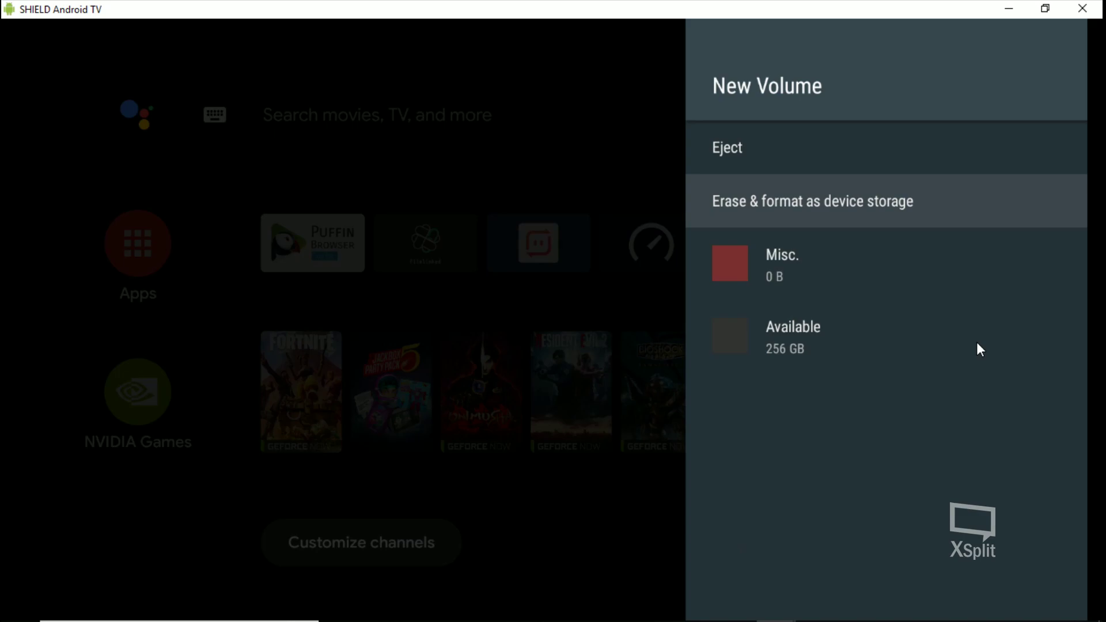
- Confirm Format for the USB drive, then choose Move now to migrate data to it
{"action": "key", "text": "Return"}
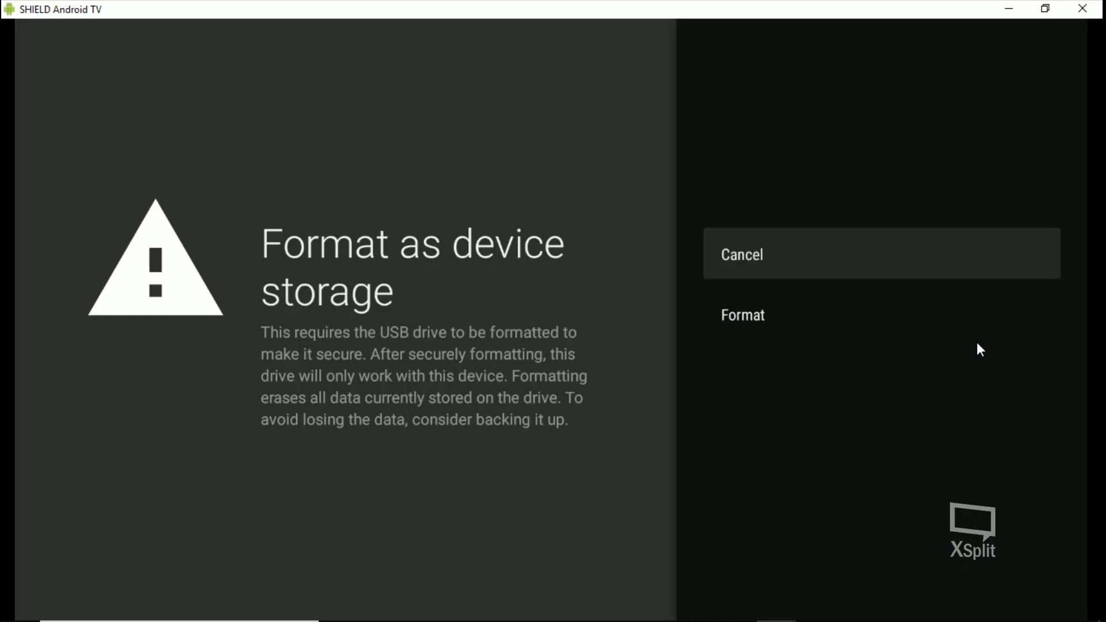
{"action": "key", "text": "Down"}
{"action": "key", "text": "Return"}
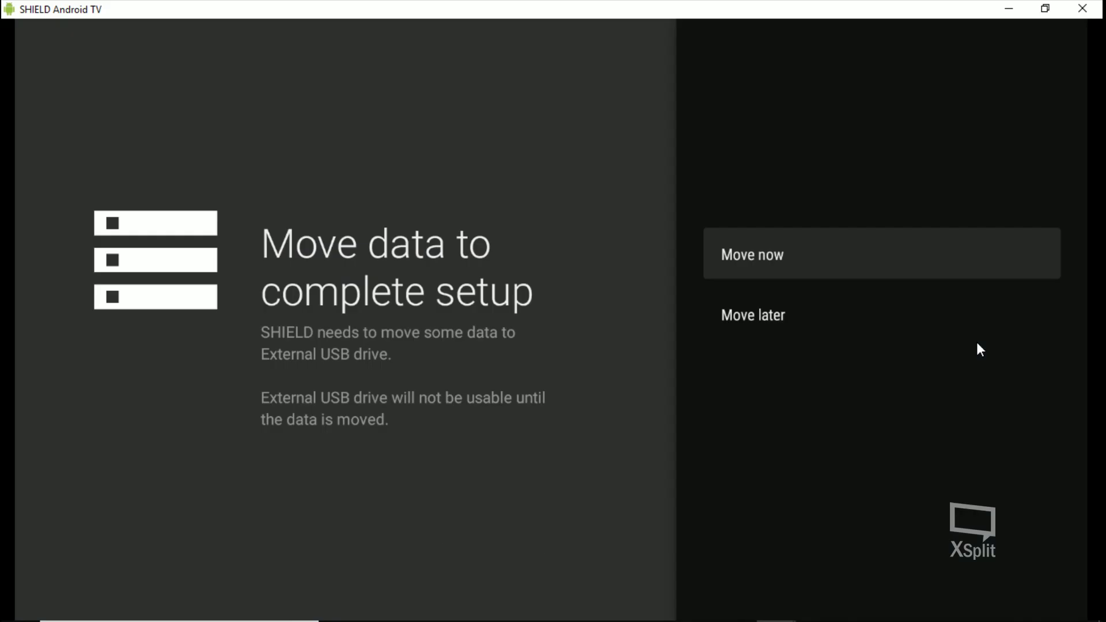
{"action": "key", "text": "Return"}
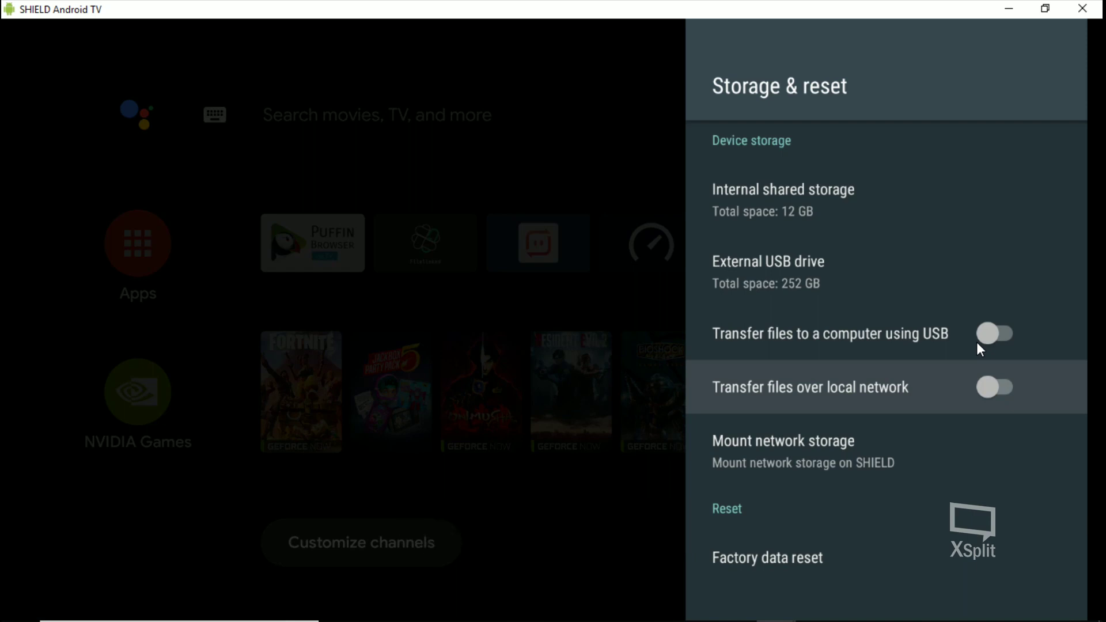
- Open the External USB drive's details and browse its storage categories, showing 845 MB of apps
{"action": "key", "text": "Up"}
{"action": "key", "text": "Up"}
{"action": "key", "text": "Down"}
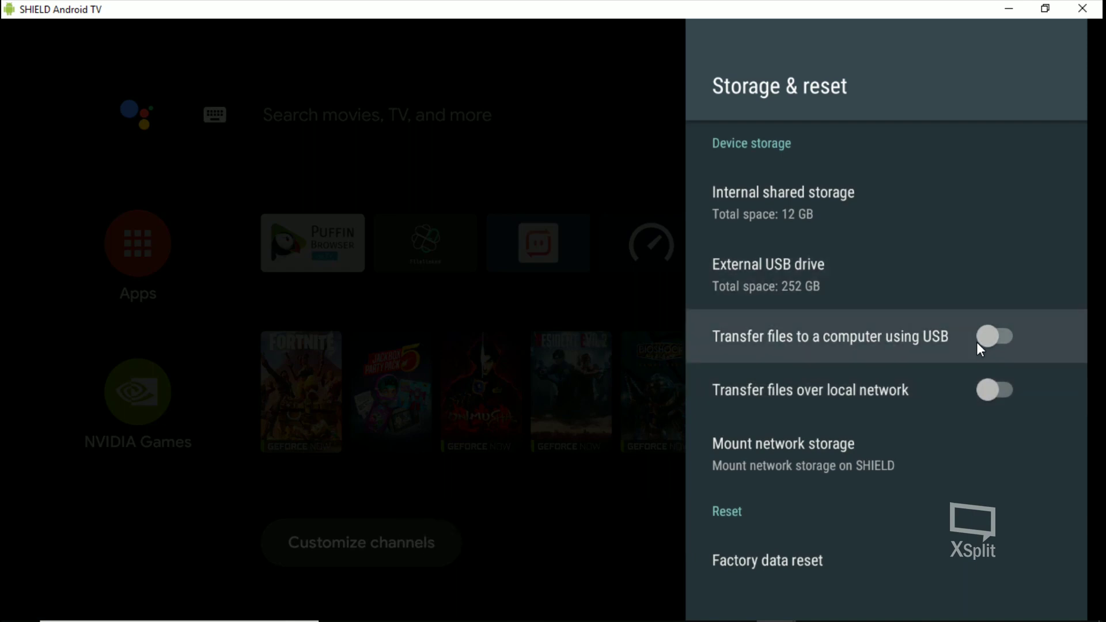
{"action": "key", "text": "Up"}
{"action": "key", "text": "Up"}
{"action": "key", "text": "Down"}
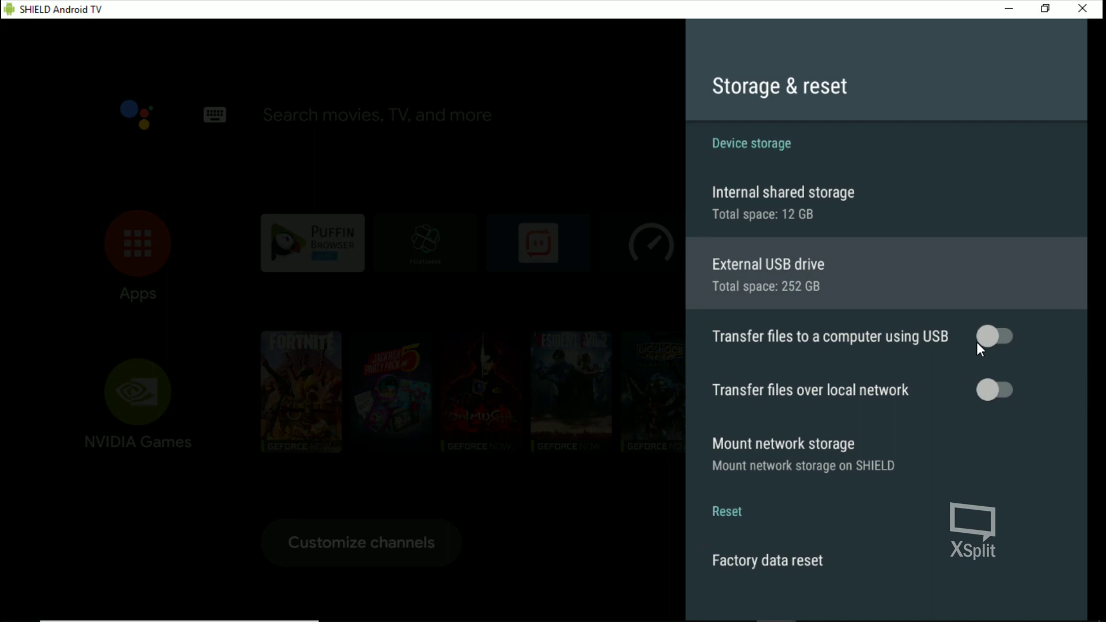
{"action": "key", "text": "Up"}
{"action": "key", "text": "Down"}
{"action": "key", "text": "Return"}
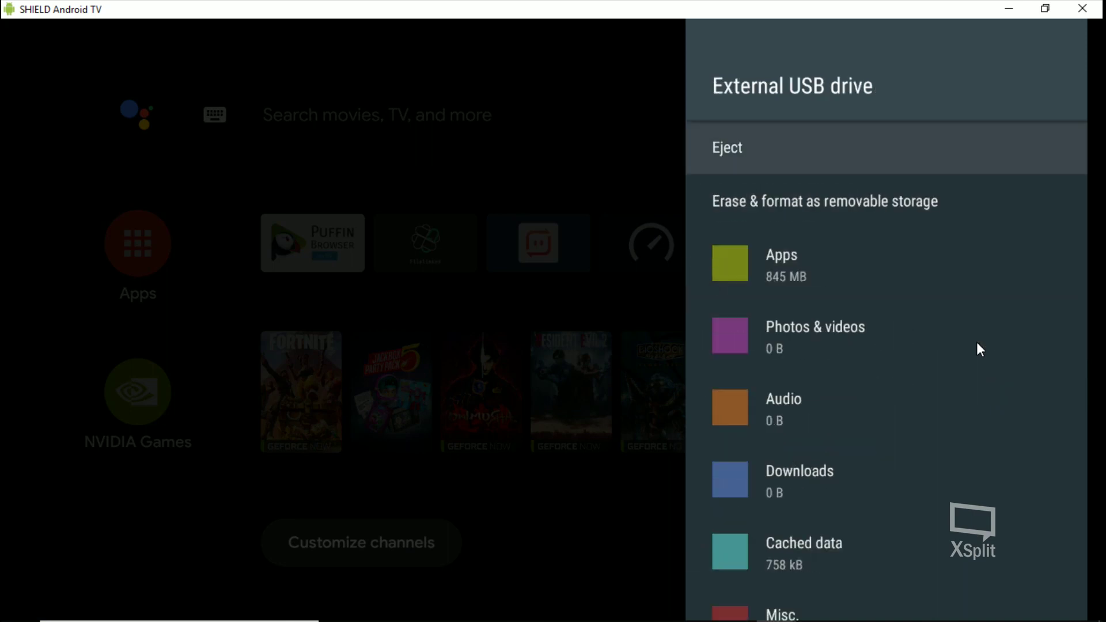
{"action": "key", "text": "Down"}
{"action": "key", "text": "Down"}
{"action": "key", "text": "Down"}
{"action": "key", "text": "Down"}
{"action": "key", "text": "Down"}
{"action": "key", "text": "Down"}
{"action": "key", "text": "Down"}
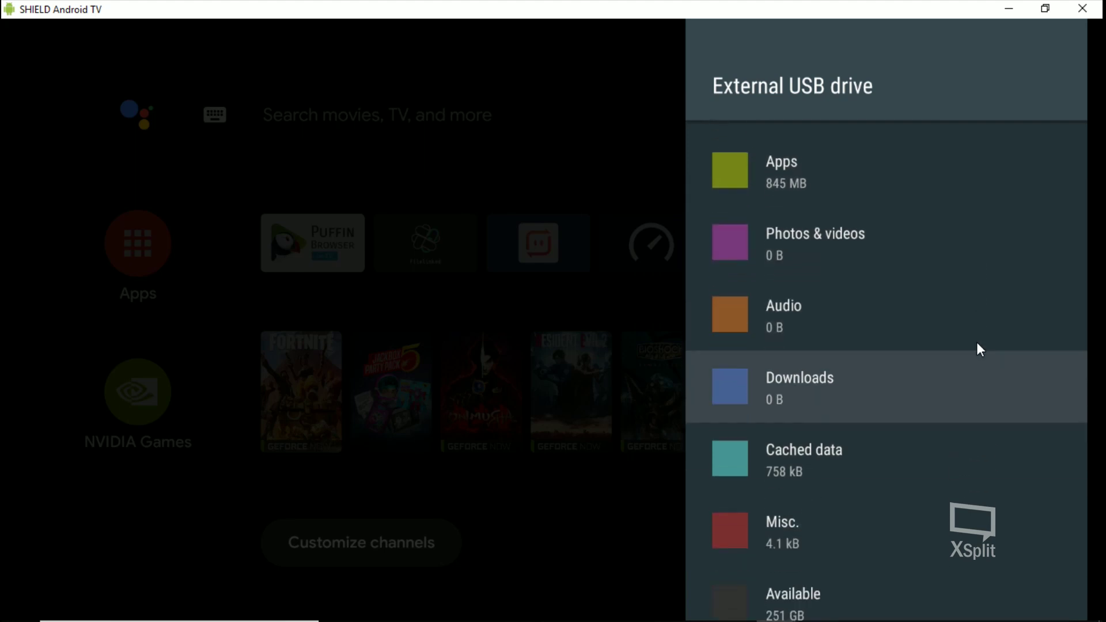
{"action": "key", "text": "Escape"}
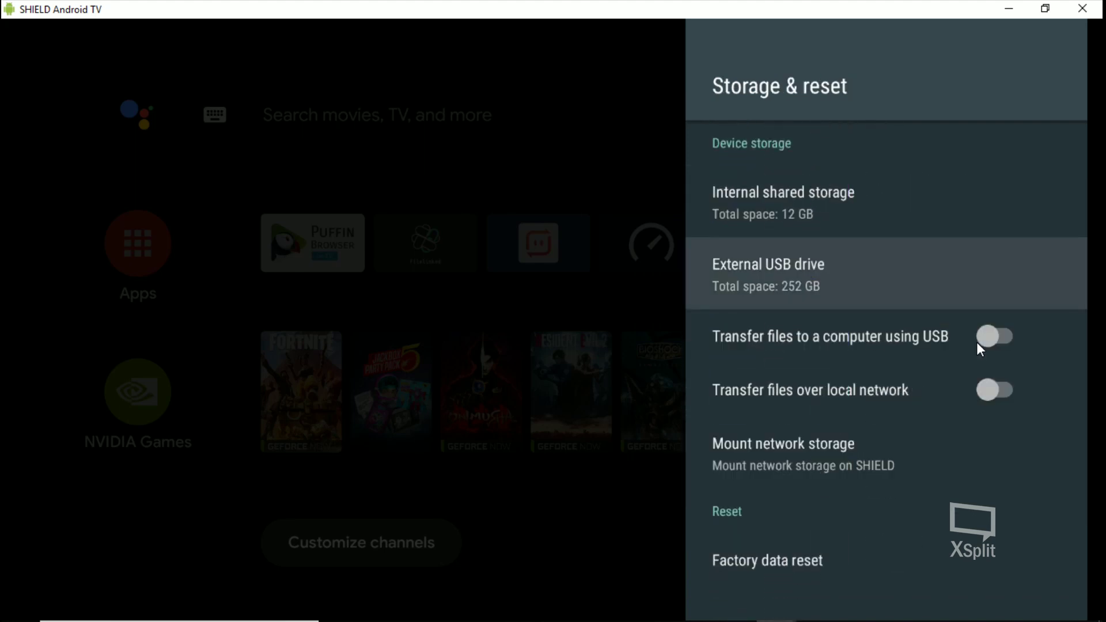
- Leave the storage list and back out of Settings to the SHIELD home screen
{"action": "key", "text": "Up"}
{"action": "key", "text": "Down"}
{"action": "key", "text": "Up"}
{"action": "key", "text": "Down"}
{"action": "key", "text": "Up"}
{"action": "key", "text": "Down"}
{"action": "key", "text": "Up"}
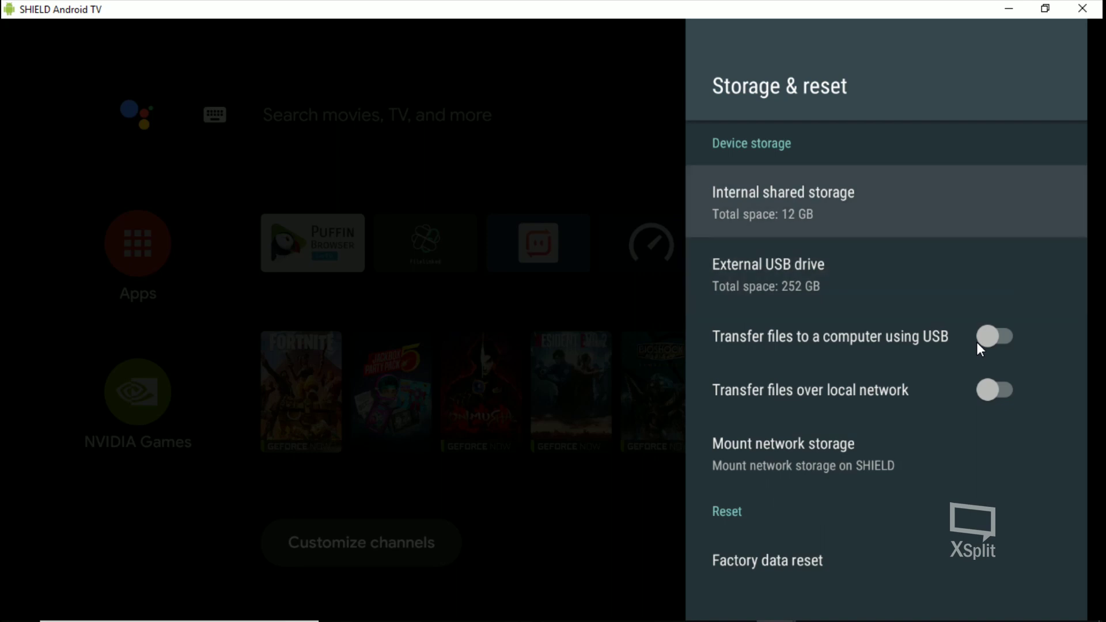
{"action": "key", "text": "Down"}
{"action": "key", "text": "Up"}
{"action": "key", "text": "Down"}
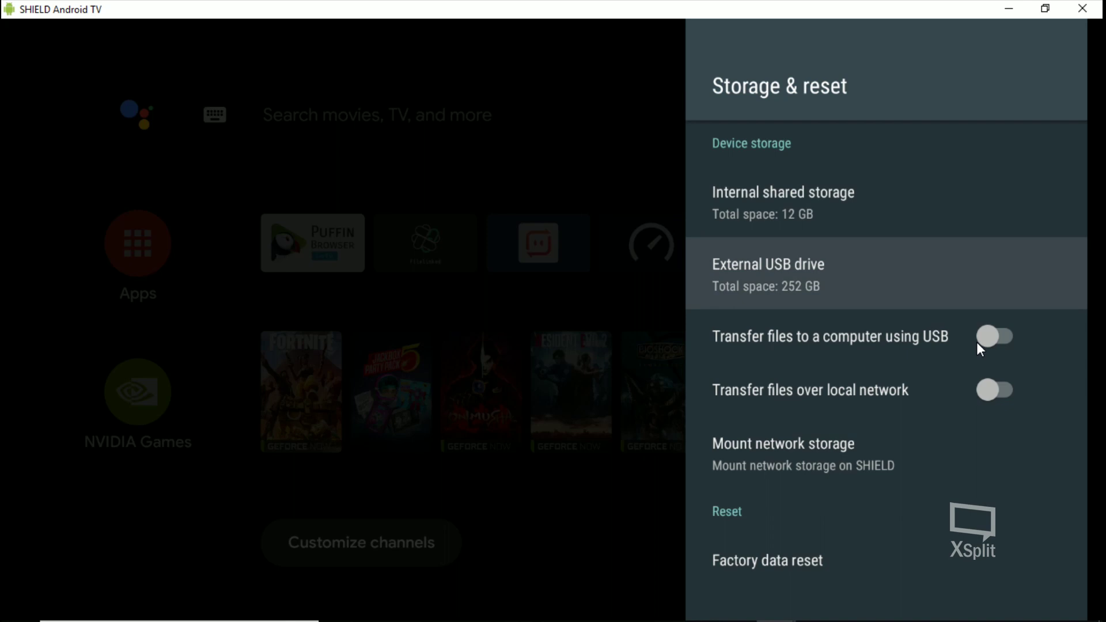
{"action": "key", "text": "Up"}
{"action": "key", "text": "Down"}
{"action": "key", "text": "Up"}
{"action": "key", "text": "Down"}
{"action": "key", "text": "Escape"}
{"action": "key", "text": "Escape"}
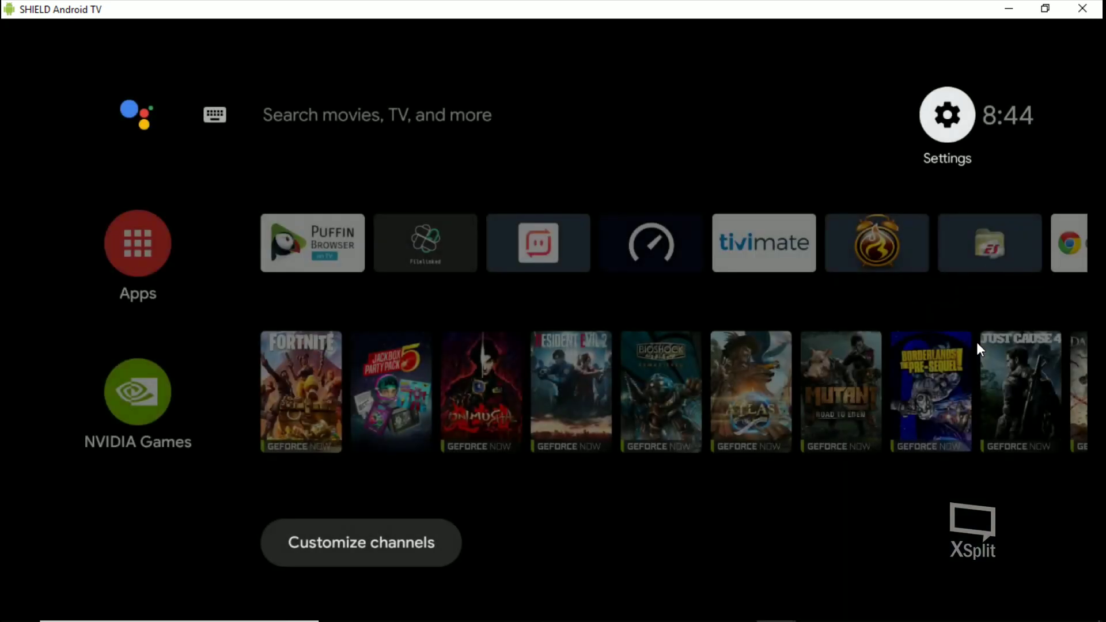
{"action": "key", "text": "Down"}
{"action": "key", "text": "Right"}
{"action": "key", "text": "Right"}
{"action": "key", "text": "Right"}
{"action": "key", "text": "Right"}
{"action": "key", "text": "Right"}
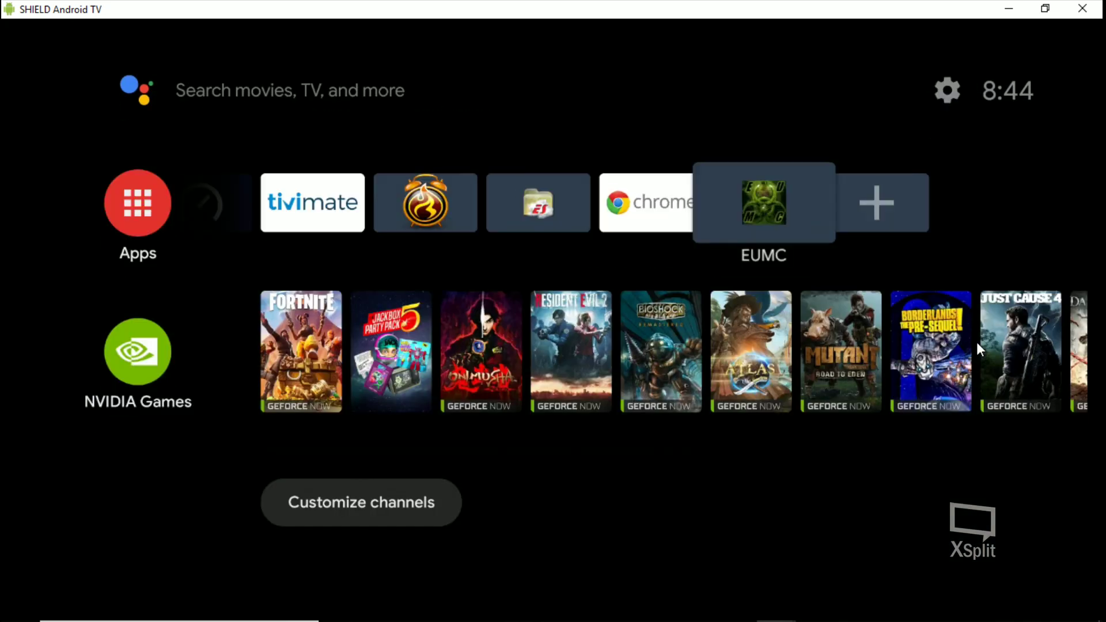
{"action": "key", "text": "Left"}
{"action": "key", "text": "Left"}
{"action": "key", "text": "Left"}
{"action": "key", "text": "Left"}
{"action": "key", "text": "Left"}
{"action": "key", "text": "Left"}
{"action": "key", "text": "Left"}
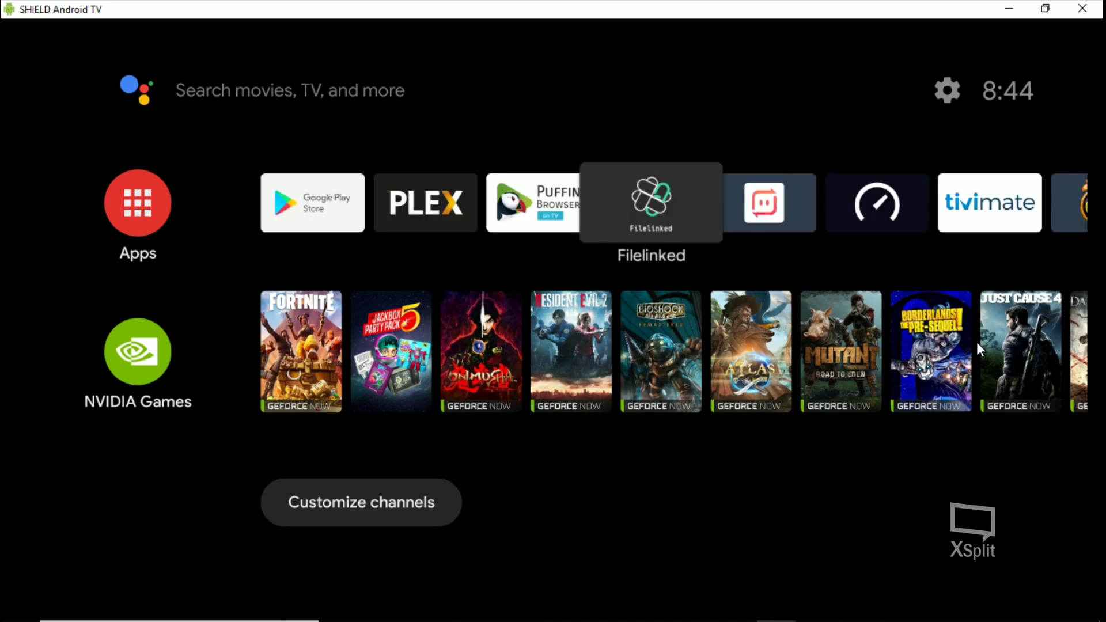
{"action": "key", "text": "Left"}
{"action": "key", "text": "Left"}
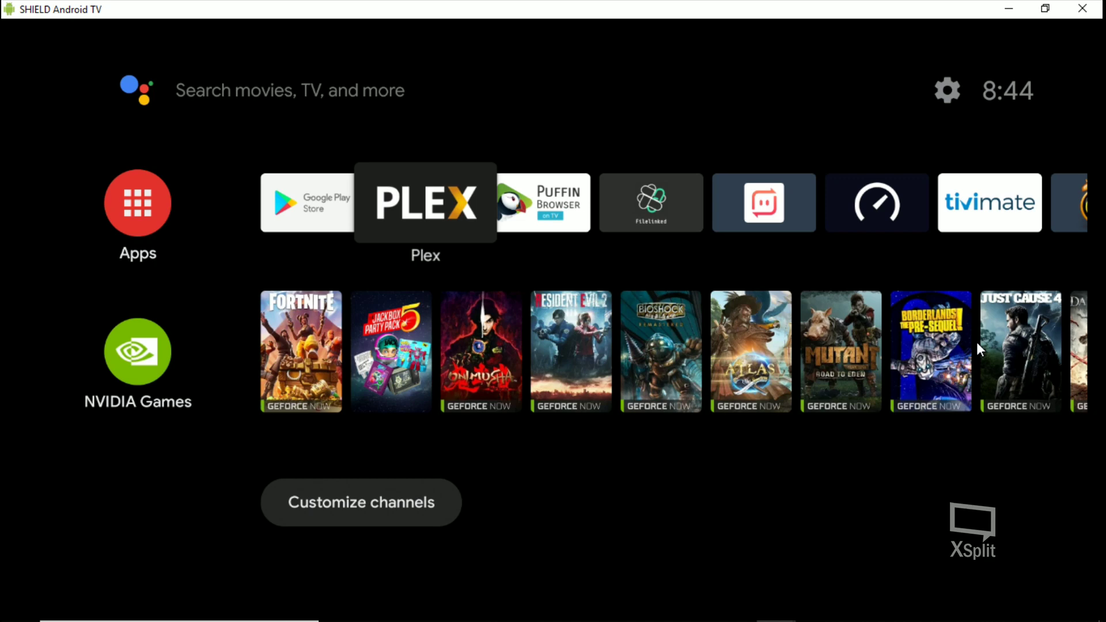
{"action": "mouse_move", "coordinate": [731, 620]}
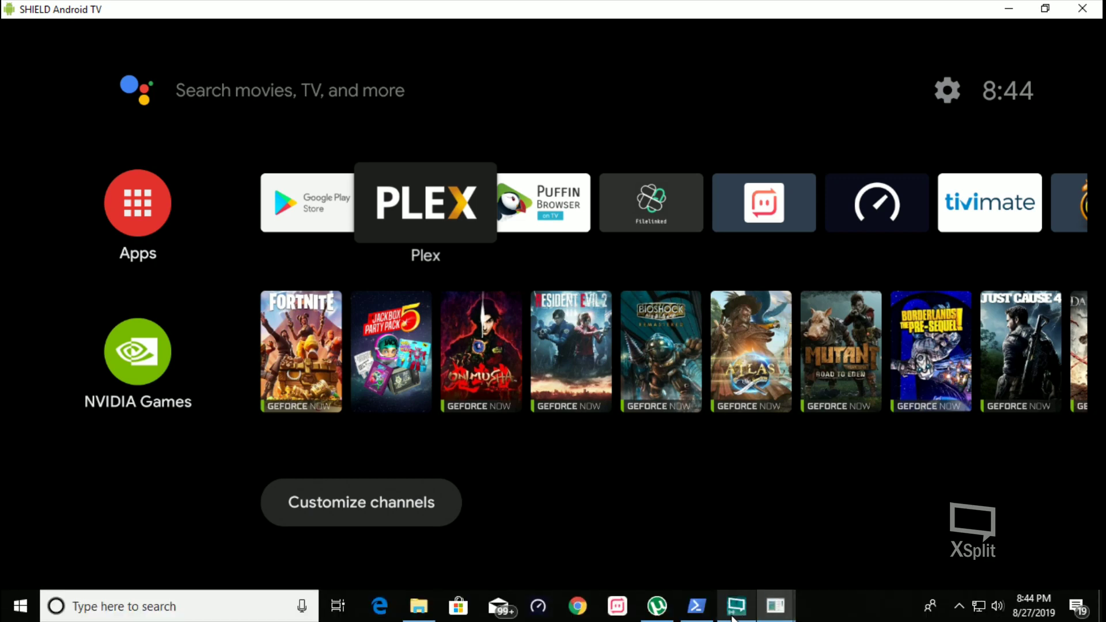